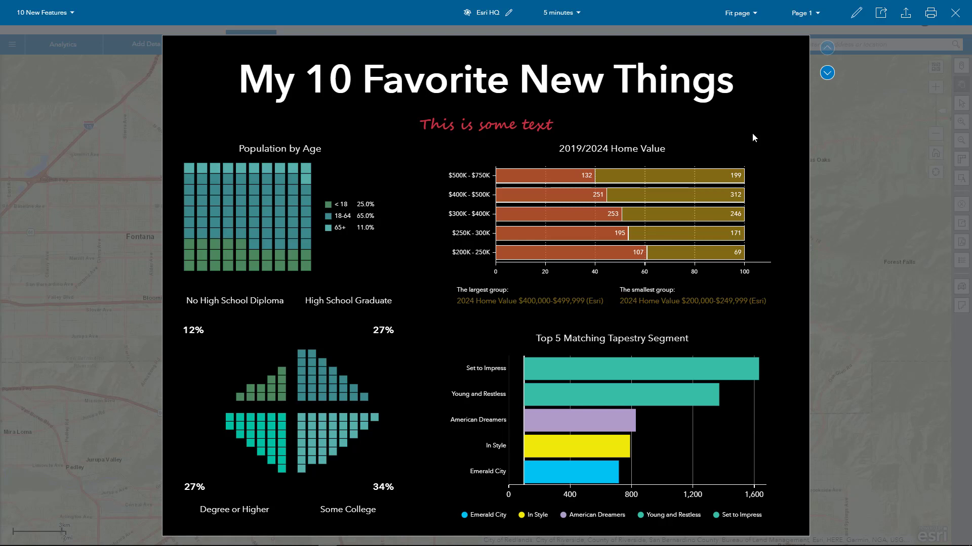
- Step the Esri HQ infographic up to the 10-minute area and on to the 15-minute area to compare its charts
mouse_move(648, 336)
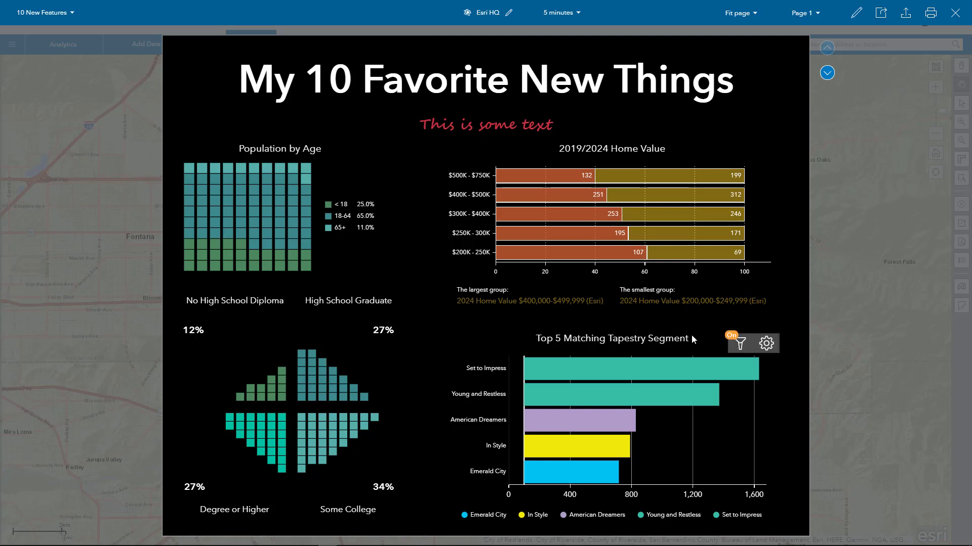
click(570, 14)
click(569, 49)
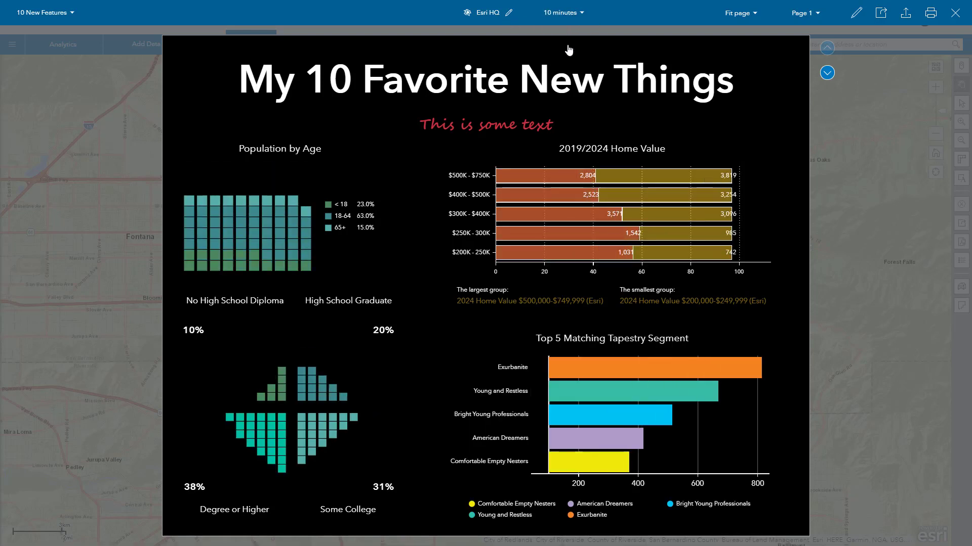
click(574, 16)
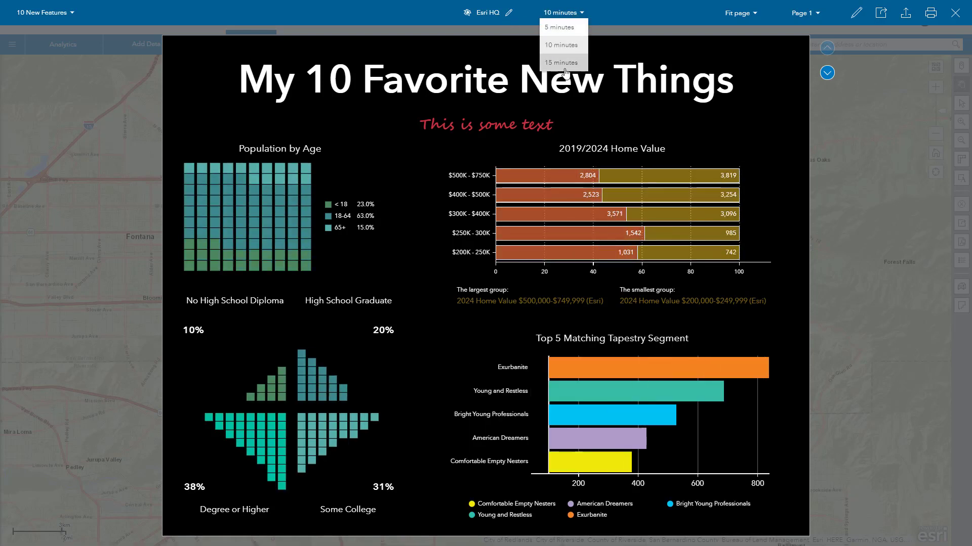
click(567, 65)
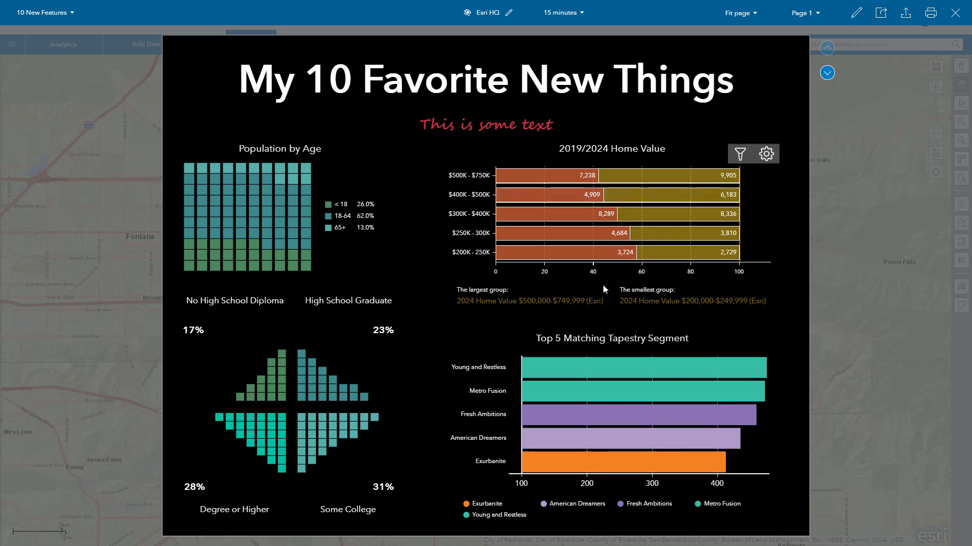
- Bring the infographic back through the 10-minute area to the 5-minute area
mouse_move(566, 363)
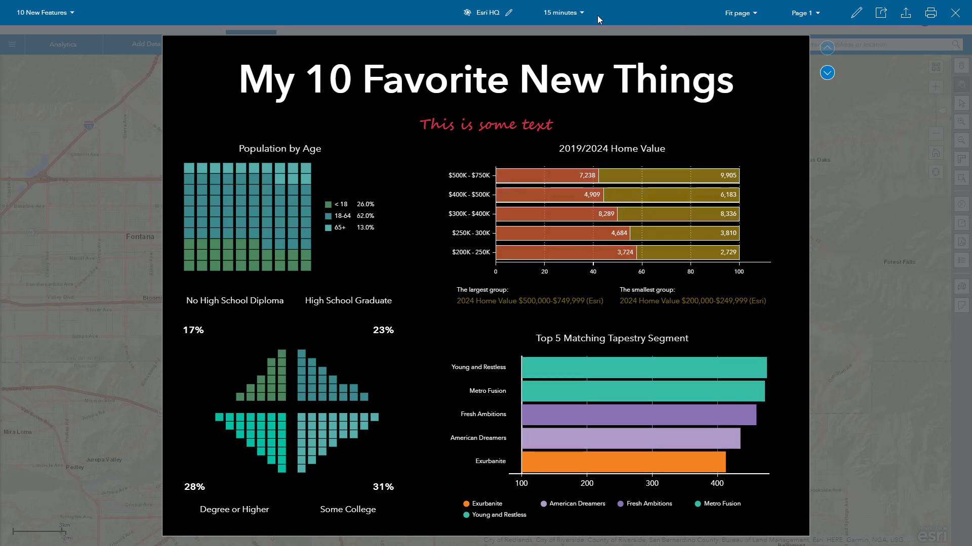
click(577, 14)
click(561, 45)
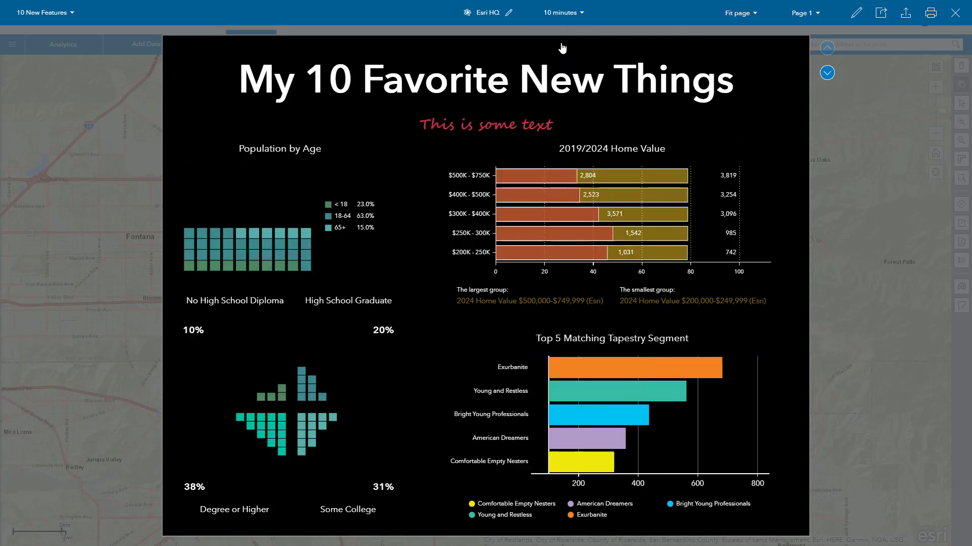
click(576, 14)
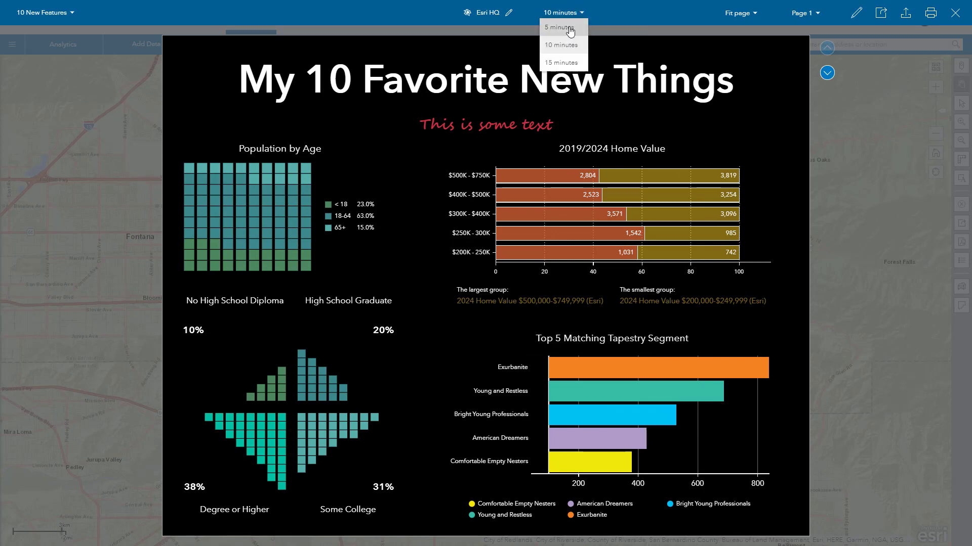
click(570, 30)
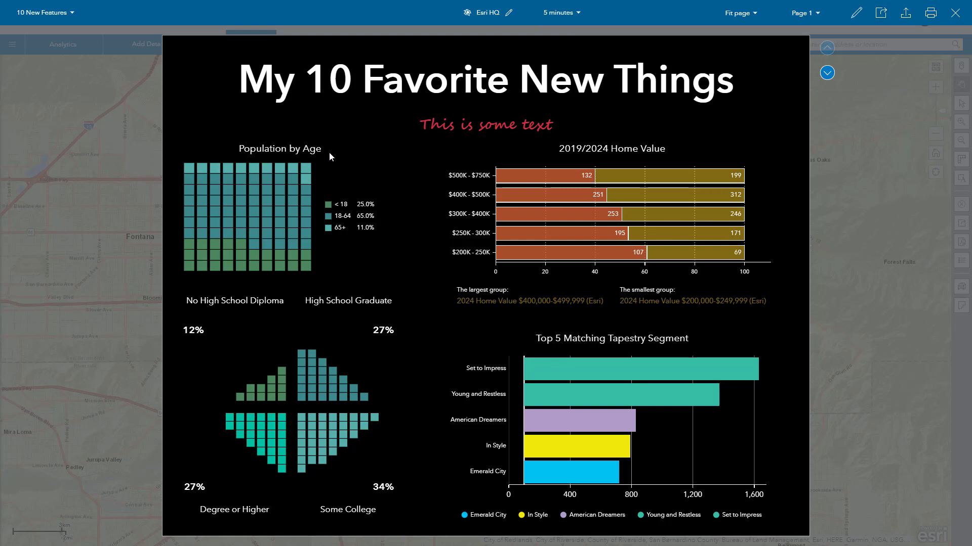
- Examine the Population by Age chart for the 10-minute and 15-minute areas
click(569, 16)
click(562, 44)
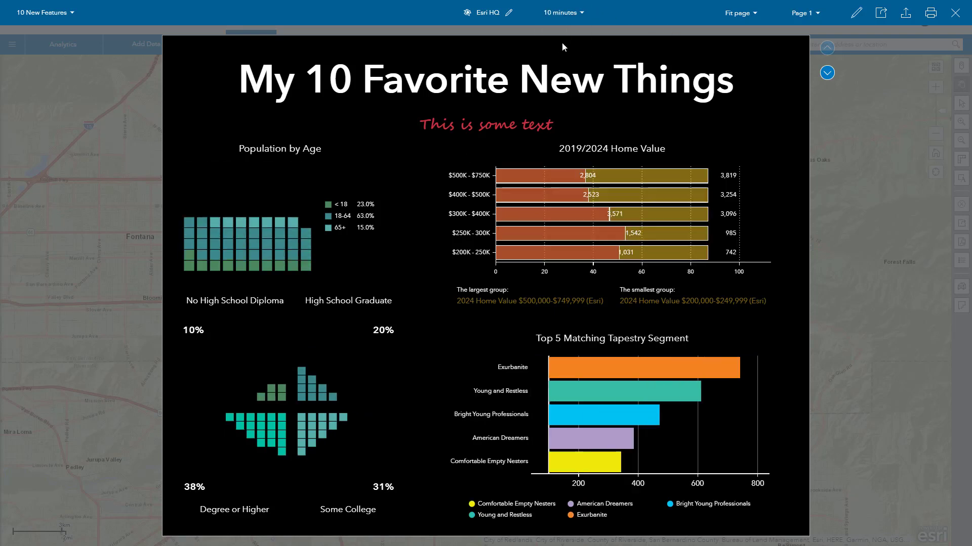
click(571, 19)
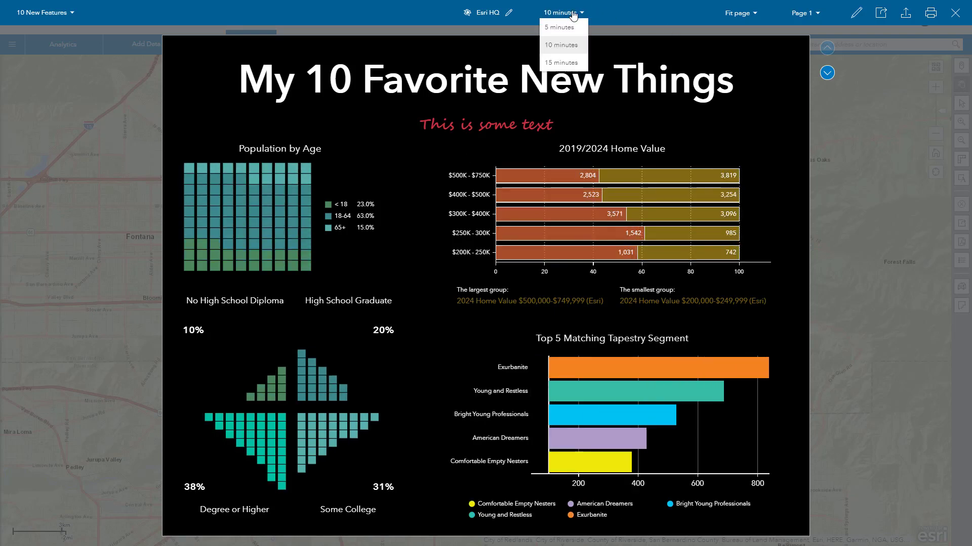
click(566, 67)
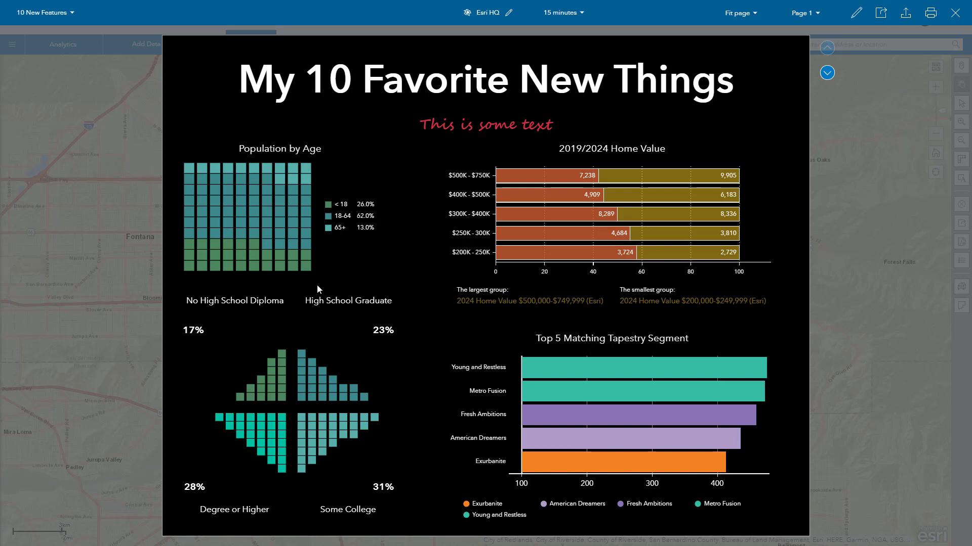
- Return the infographic to the 10-minute and 5-minute areas to compare the population and education charts
click(579, 13)
click(565, 46)
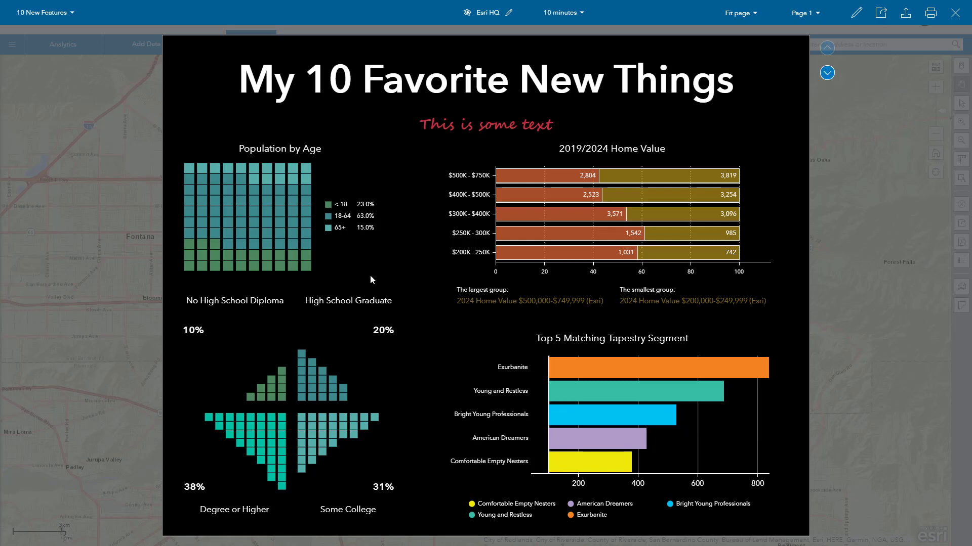
click(580, 12)
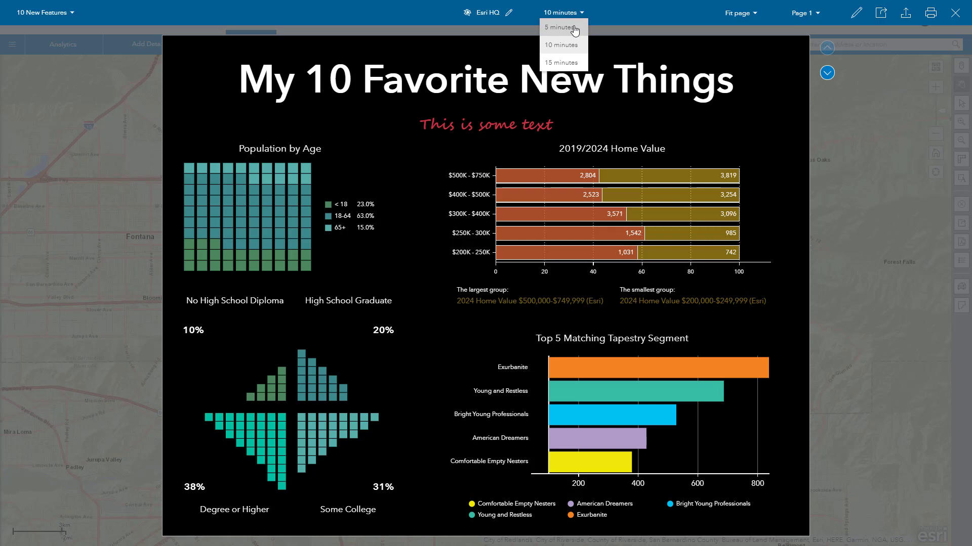
click(575, 29)
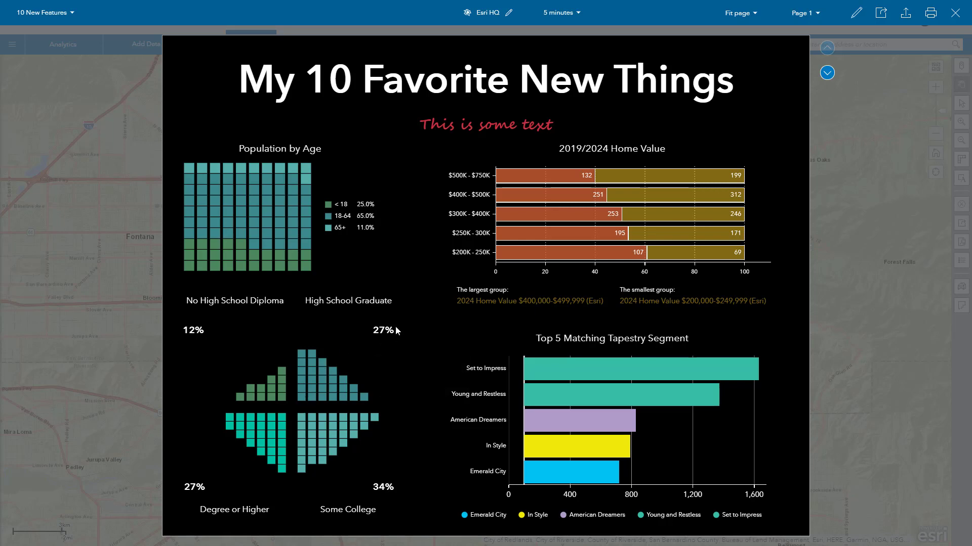
- Show the infographic for the 10-minute area, examine the home value chart, and return to the 5-minute area
click(560, 12)
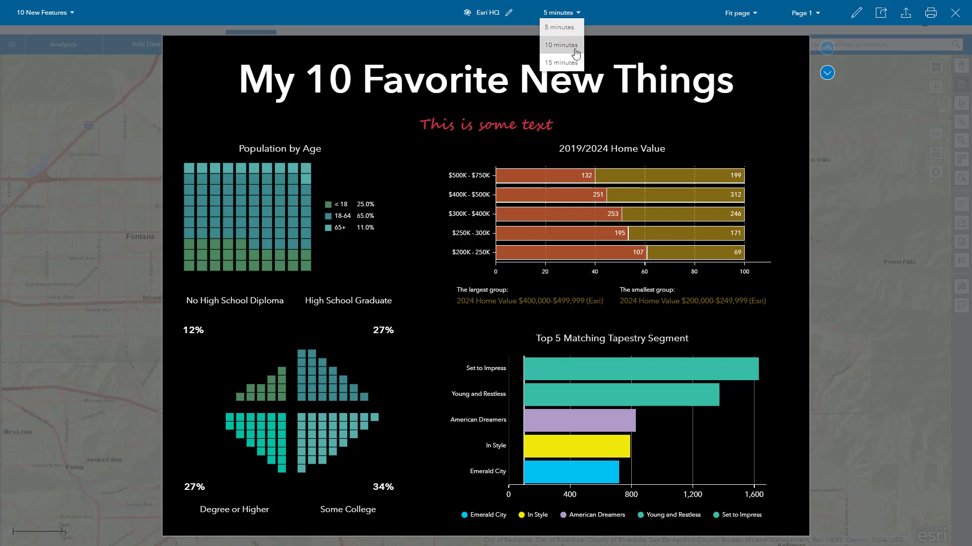
click(575, 53)
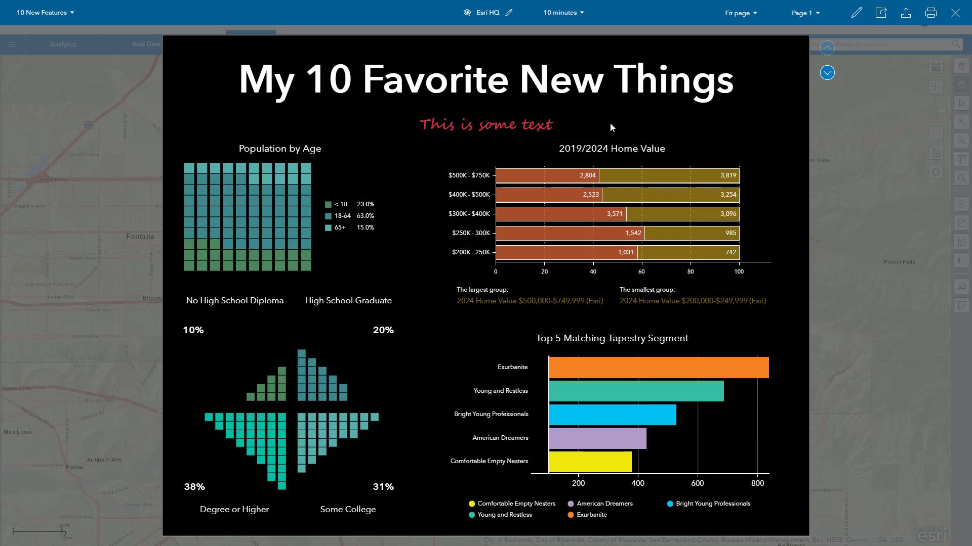
mouse_move(616, 160)
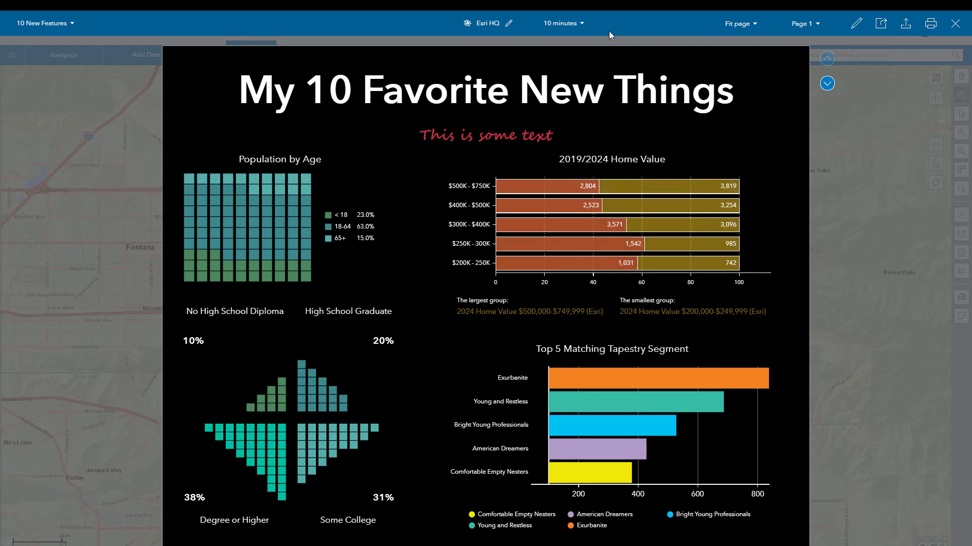
click(576, 27)
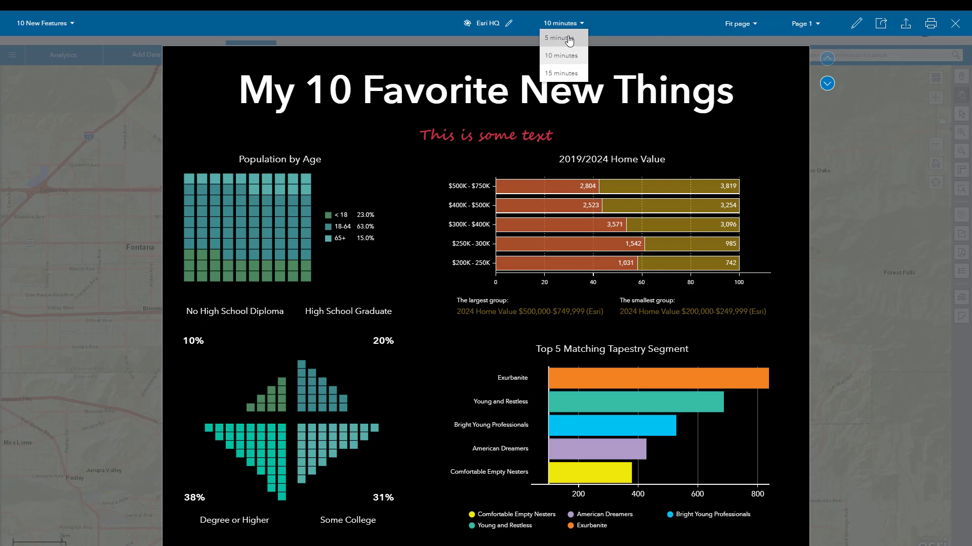
click(569, 38)
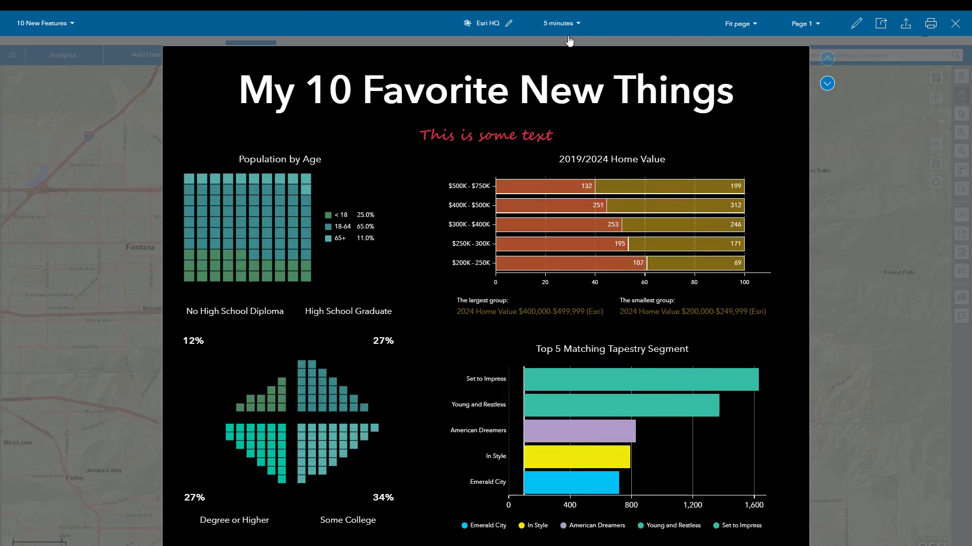
- Show the infographic for the 10-minute and 15-minute areas and examine the largest and smallest home value groups
click(577, 25)
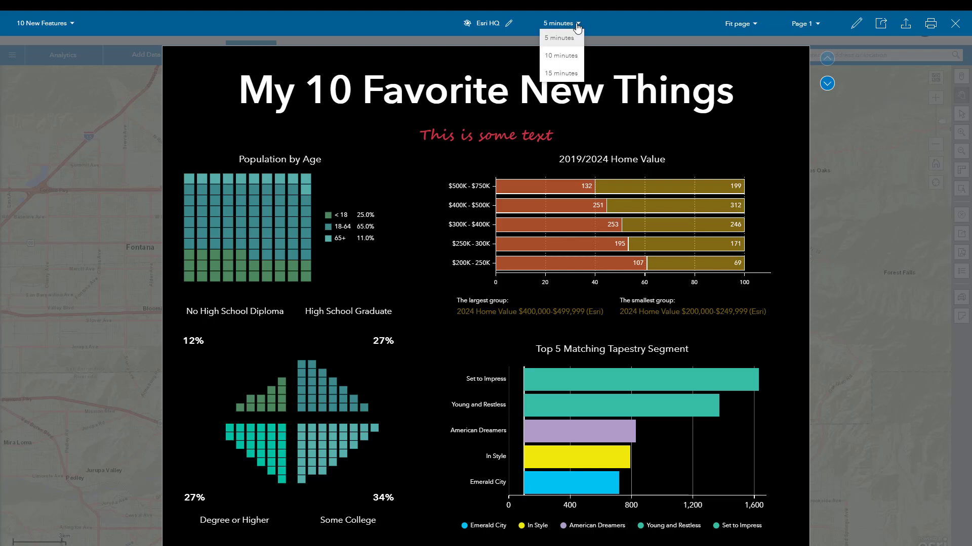
click(563, 58)
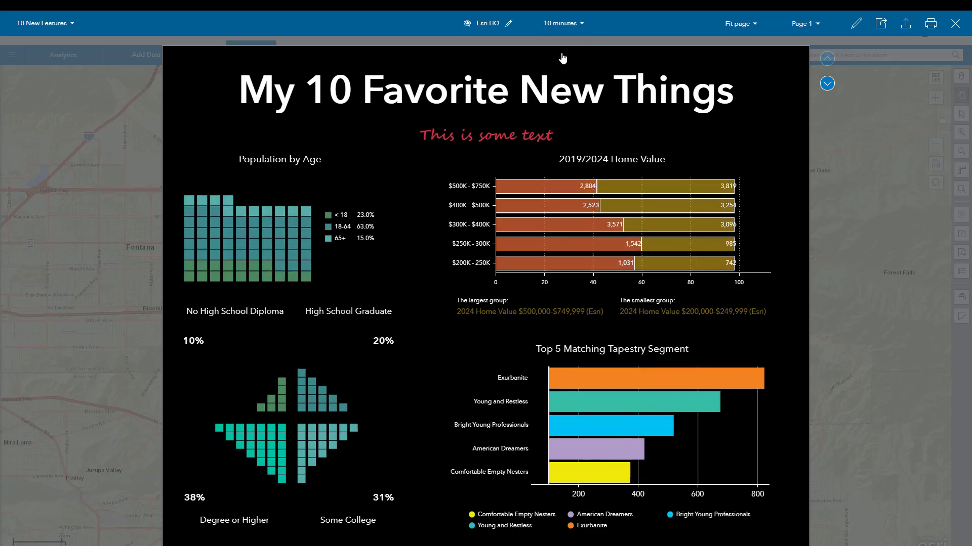
click(570, 29)
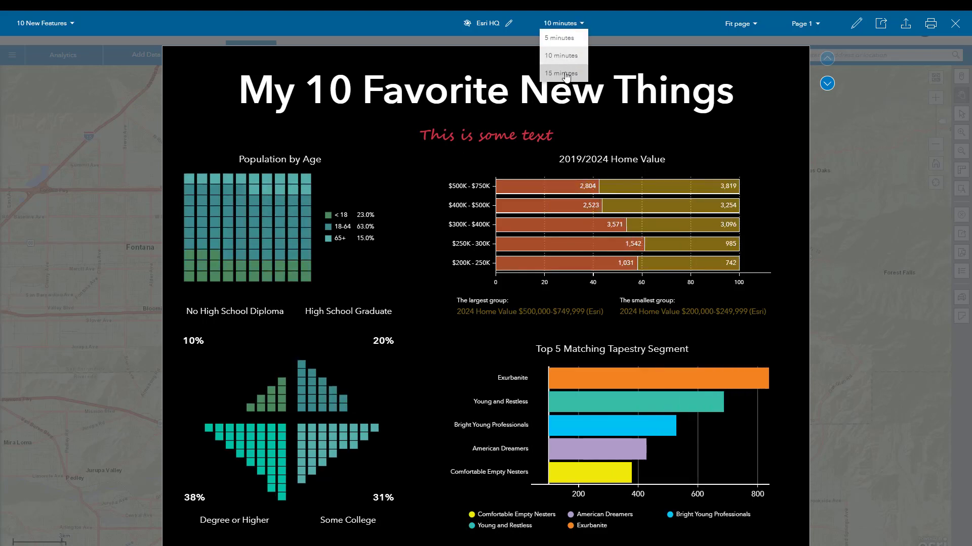
click(565, 76)
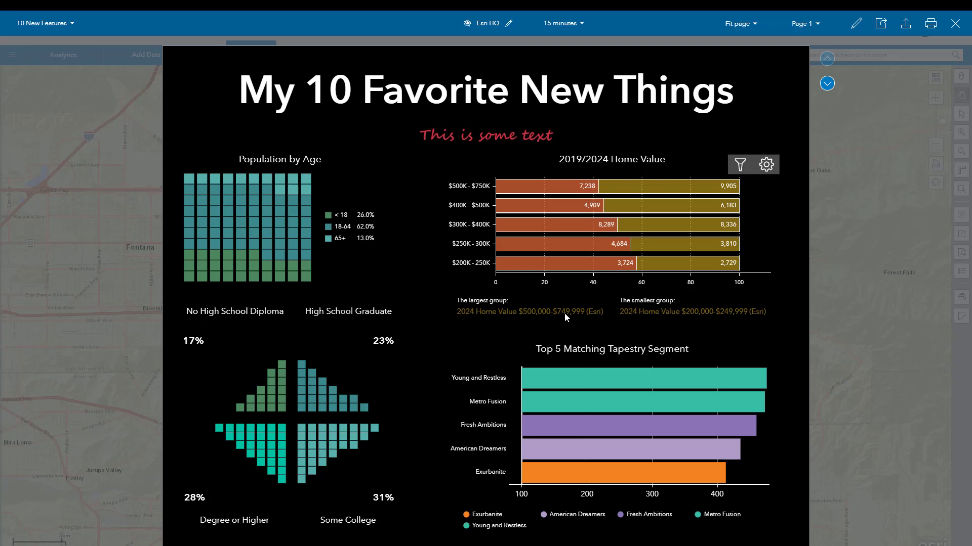
- Go to page 2 of the infographic and examine the two Population by Generation charts
click(827, 84)
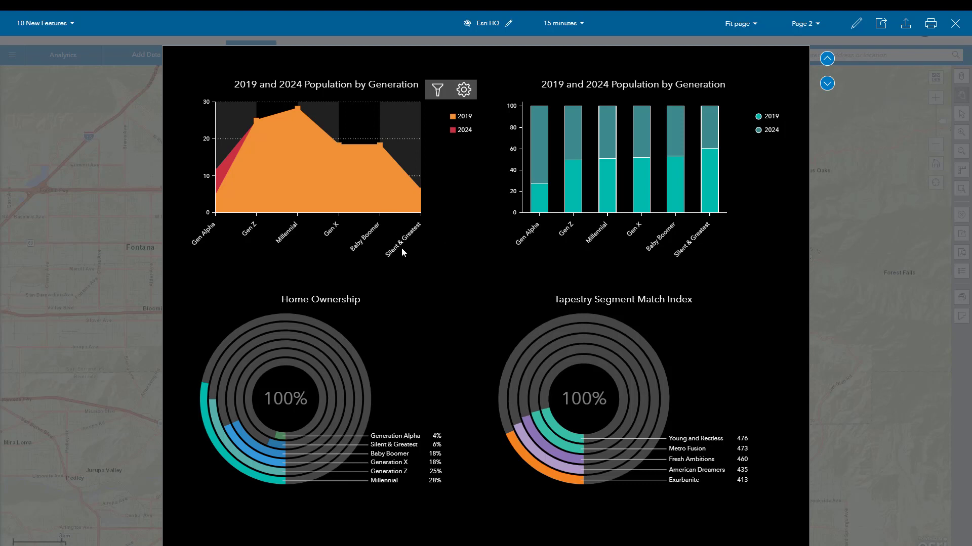
mouse_move(567, 190)
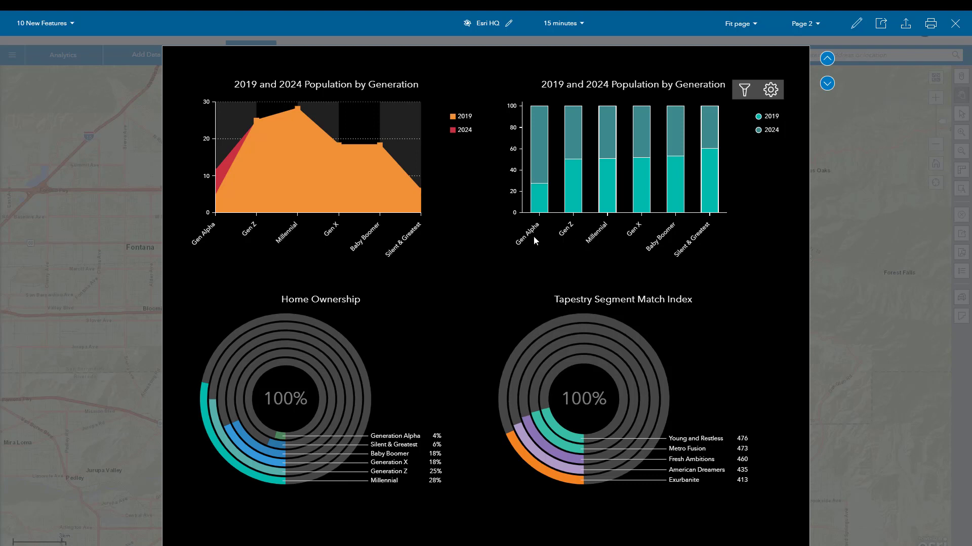
mouse_move(539, 129)
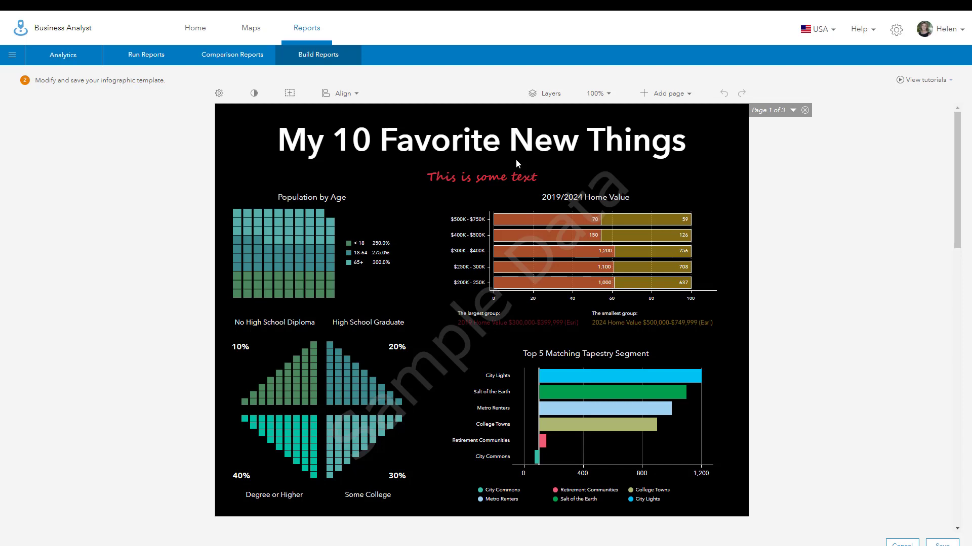
- Open the Top 5 Matching Tapestry Segment chart of the template for editing and display its chart options
mouse_move(615, 211)
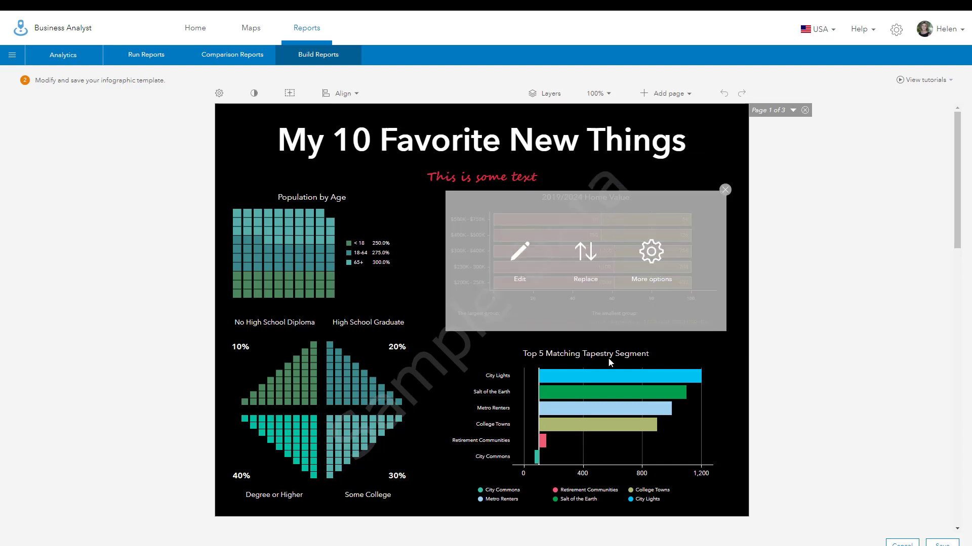
mouse_move(567, 433)
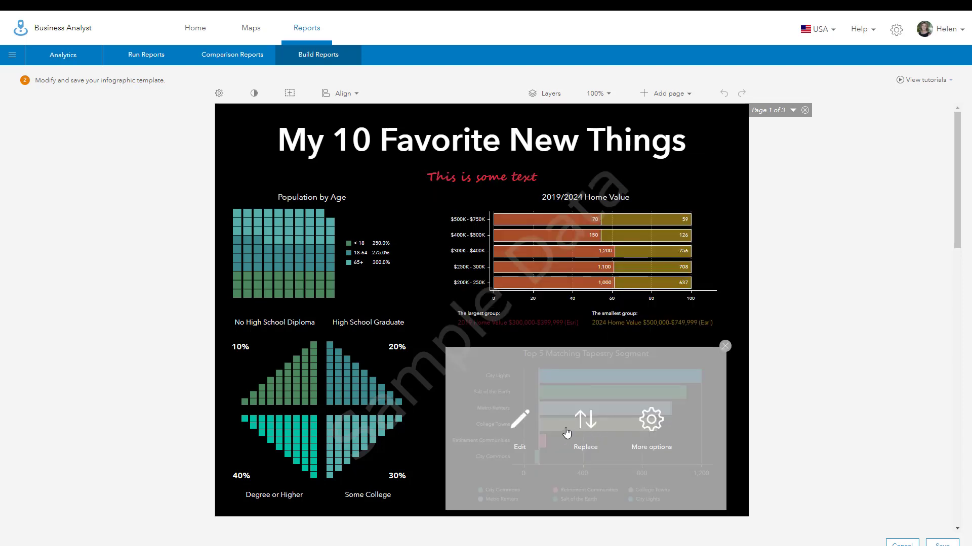
click(518, 420)
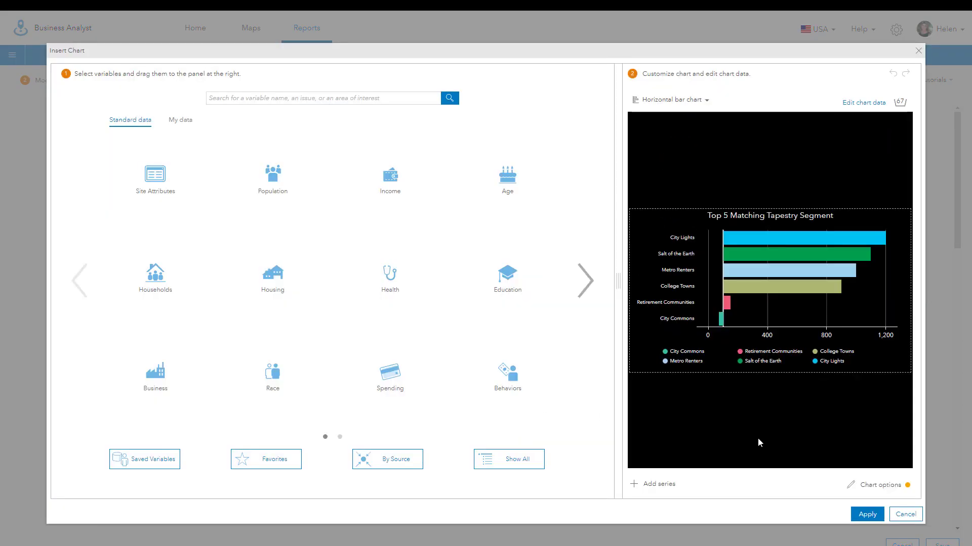
click(871, 487)
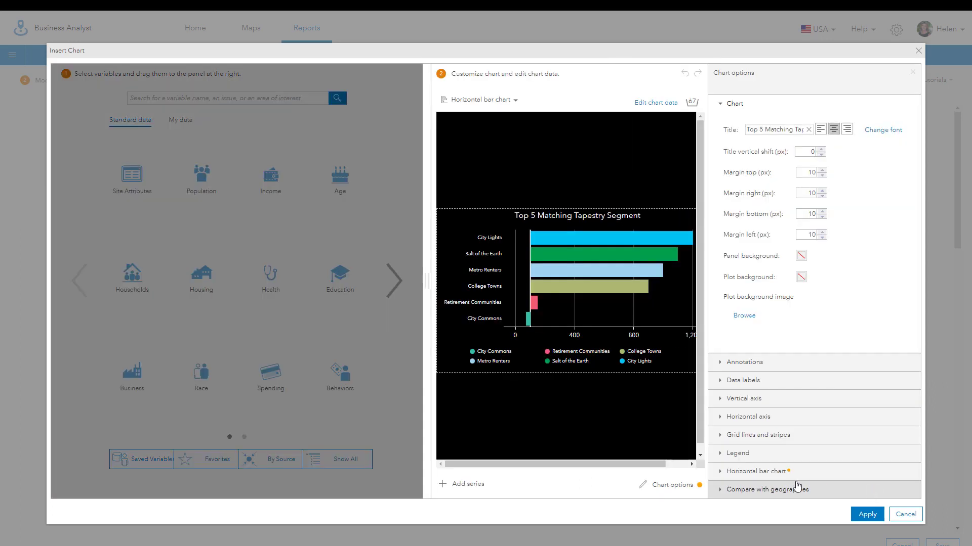
- Review the filter types available for the horizontal bar chart, keeping the Top N filter
click(739, 473)
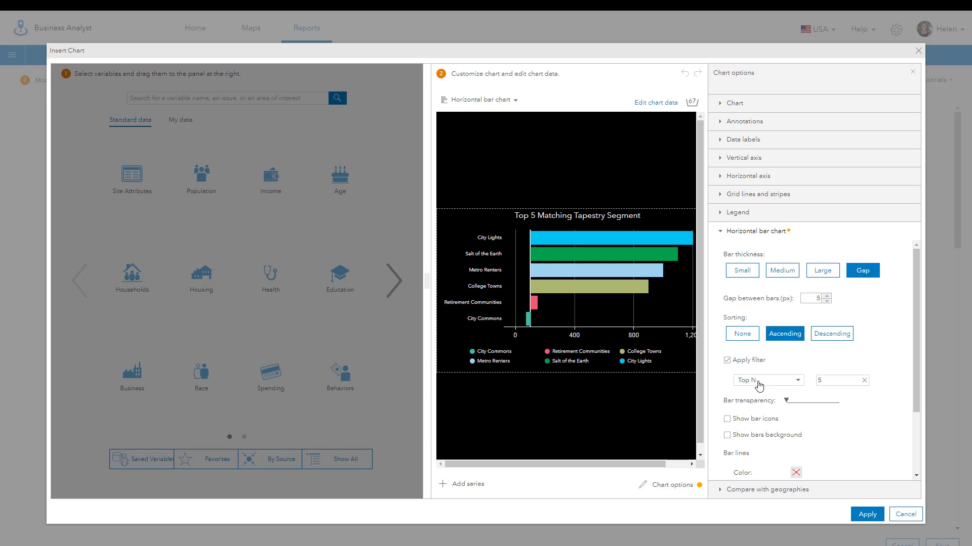
click(796, 386)
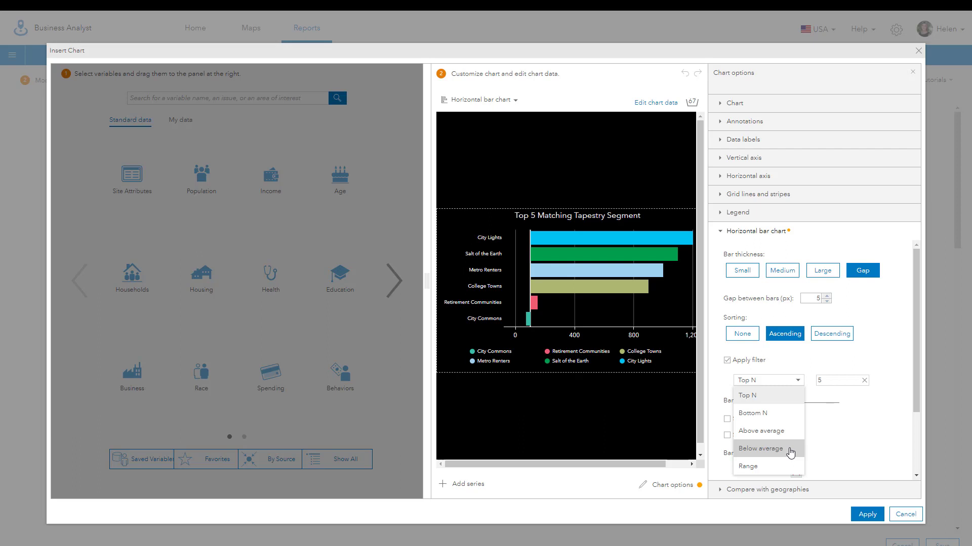
click(836, 433)
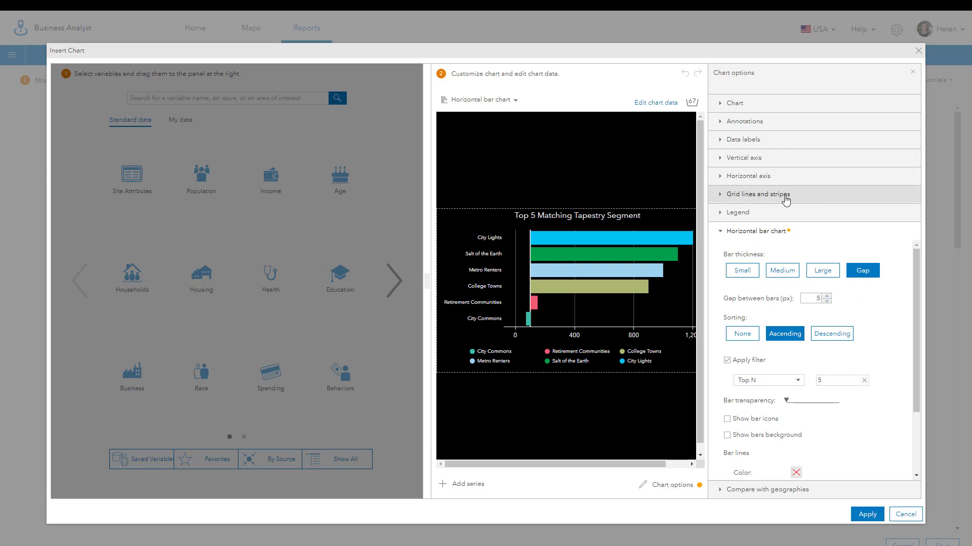
- Turn on the data weight in series (%) in the chart's data labels
click(722, 140)
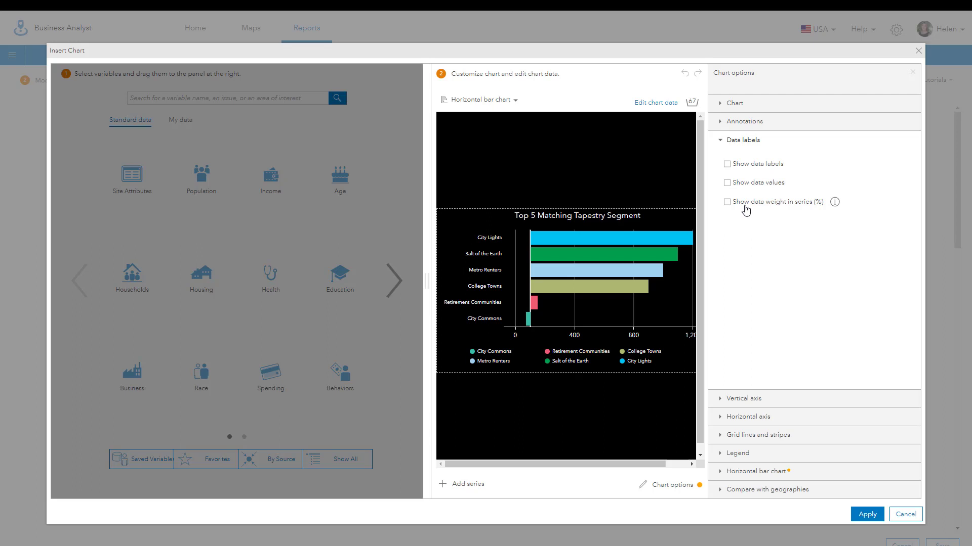
click(728, 203)
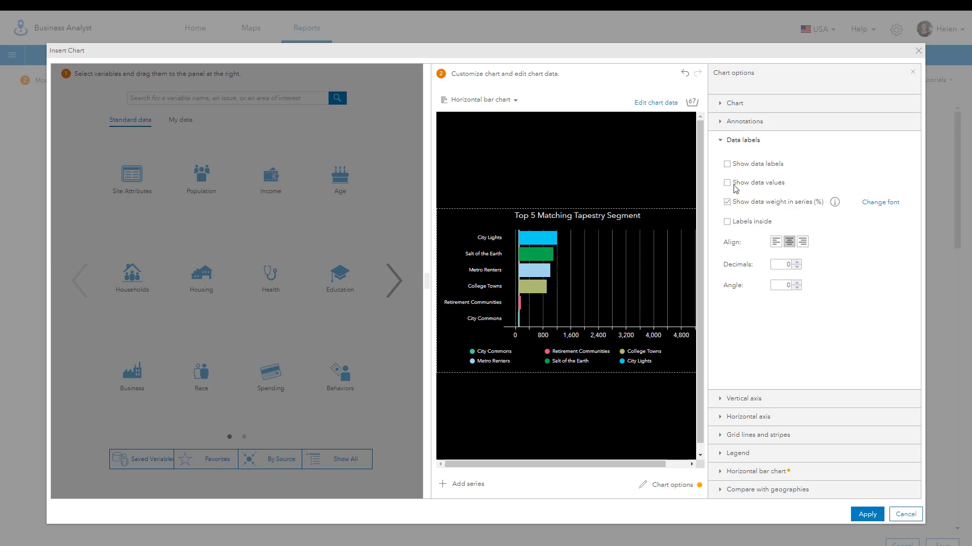
- Turn off the data weight in series (%) labels and give the horizontal bars white (#ffffff) lines 1.0 px thick
click(727, 203)
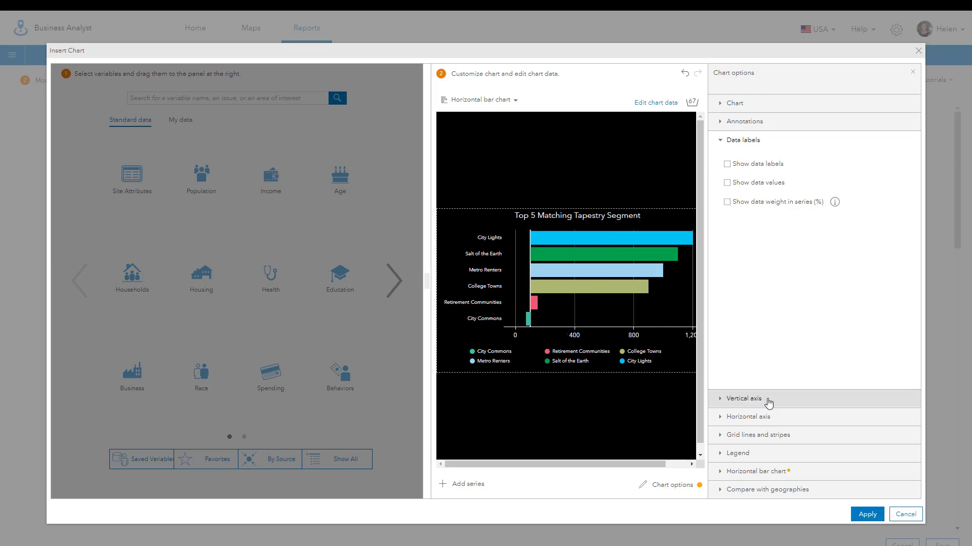
click(764, 475)
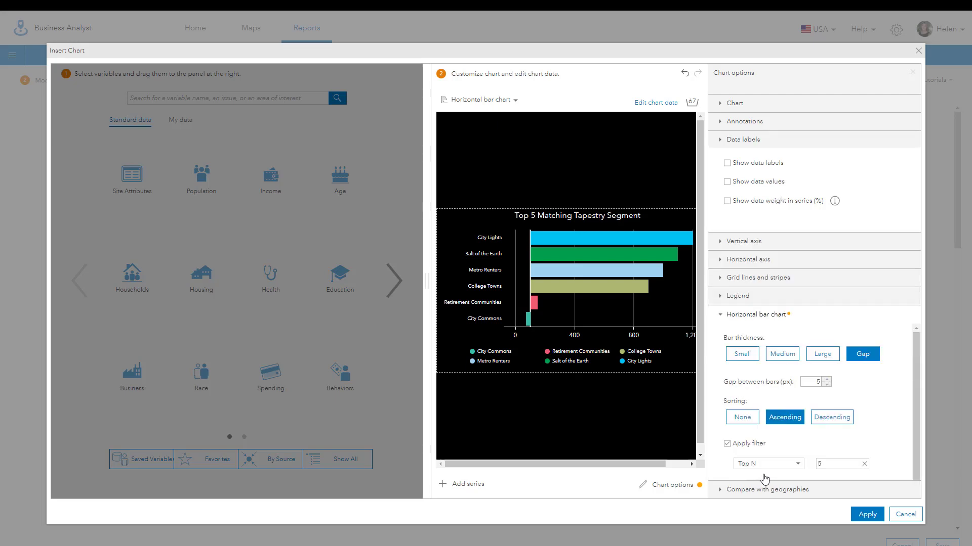
scroll(788, 438, down, 3)
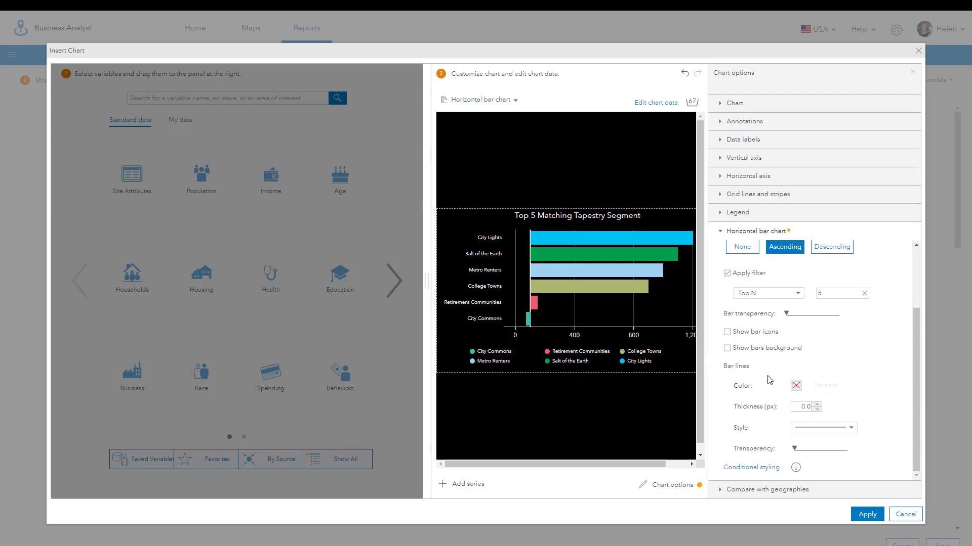
click(796, 387)
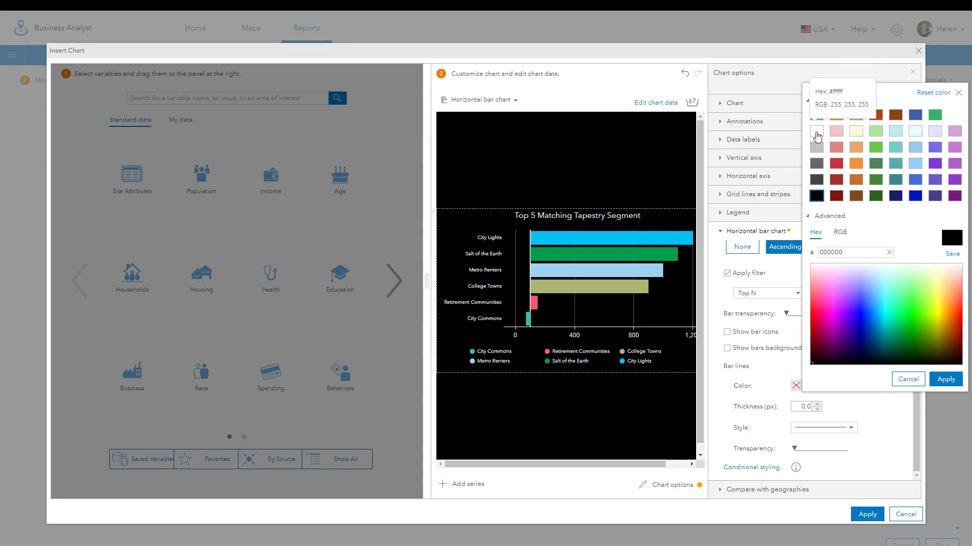
click(817, 133)
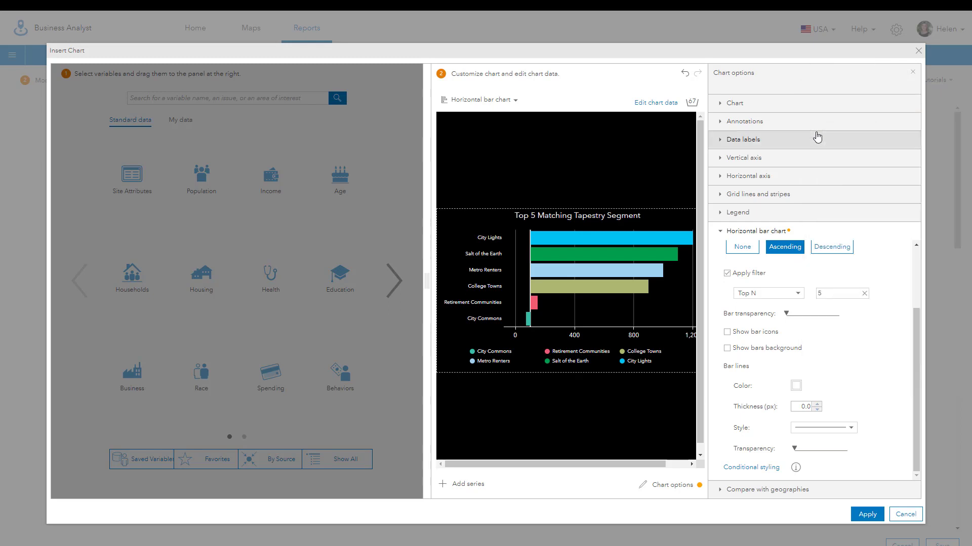
click(816, 403)
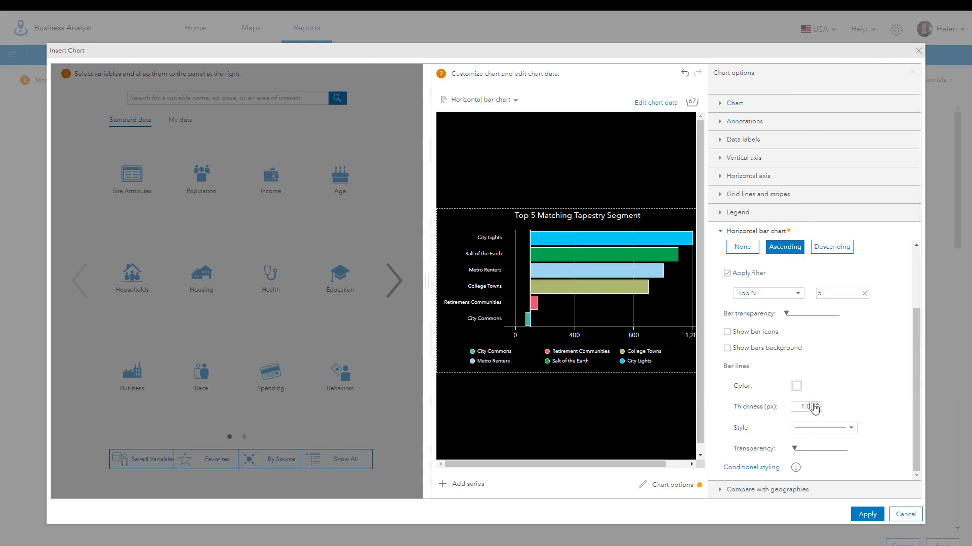
- Try the dashed style for the bar lines, increase their transparency to about one third, and set the style to dotted
click(850, 427)
click(842, 474)
mouse_move(802, 450)
drag(799, 449, 812, 449)
click(849, 428)
click(823, 494)
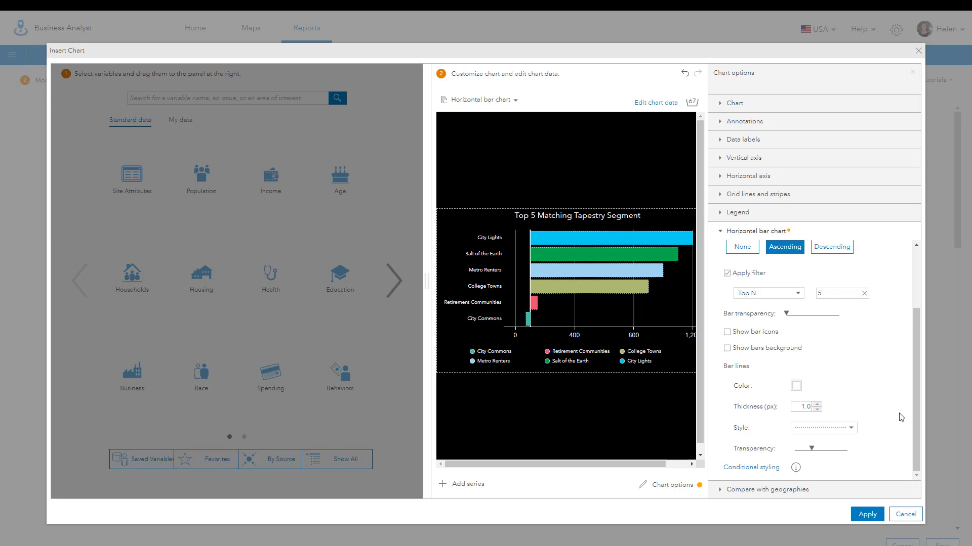
- Try green (#4a895c) and a custom magenta (#aa0086) as the bar line color, checking the hex and RGB options
click(796, 387)
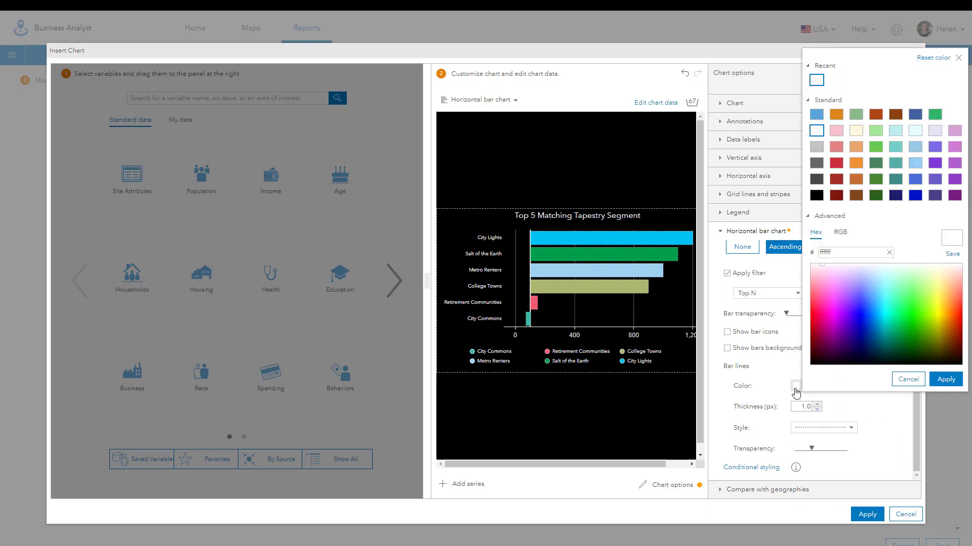
click(875, 163)
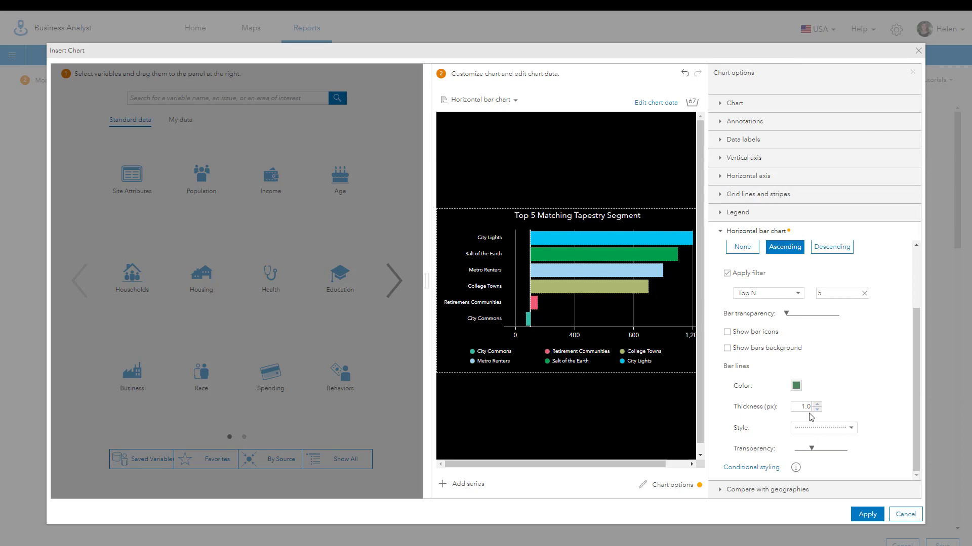
click(796, 386)
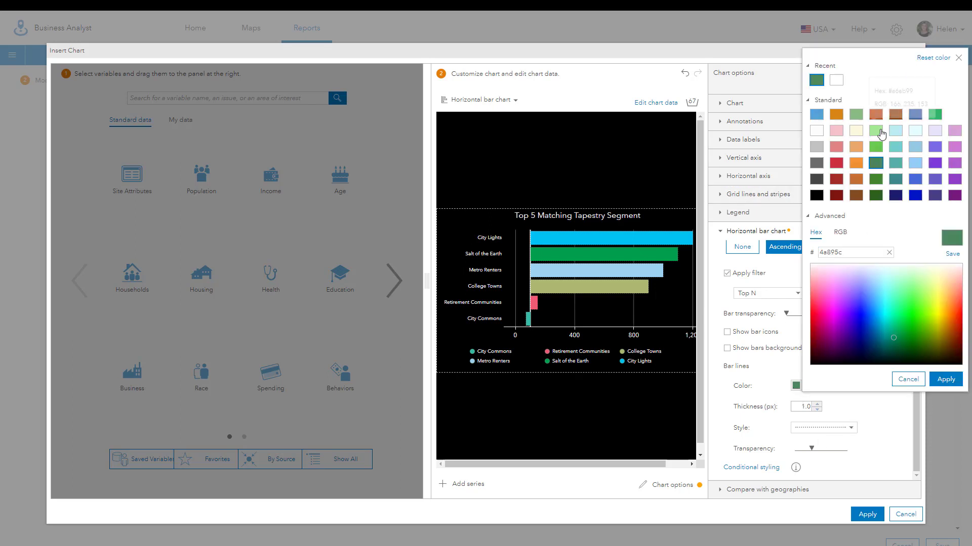
drag(894, 343, 829, 335)
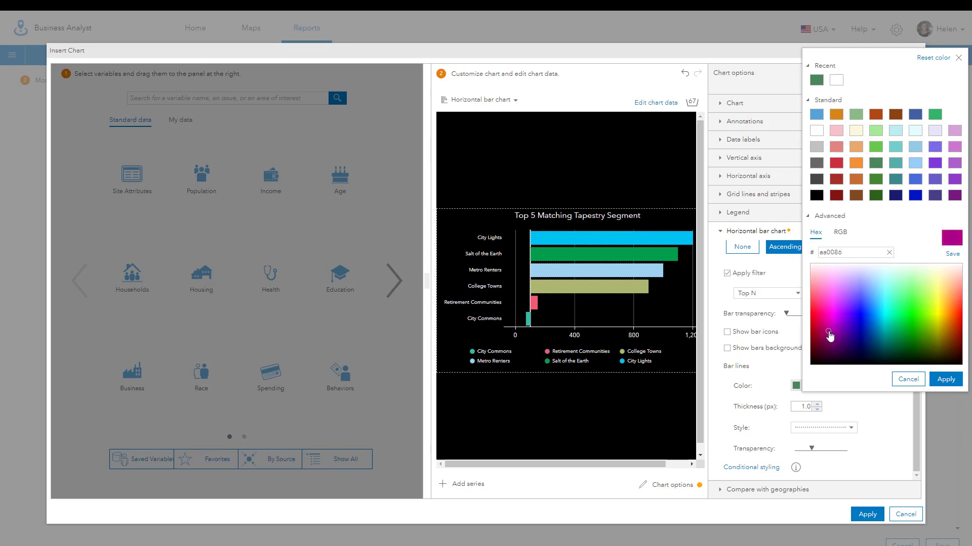
click(840, 233)
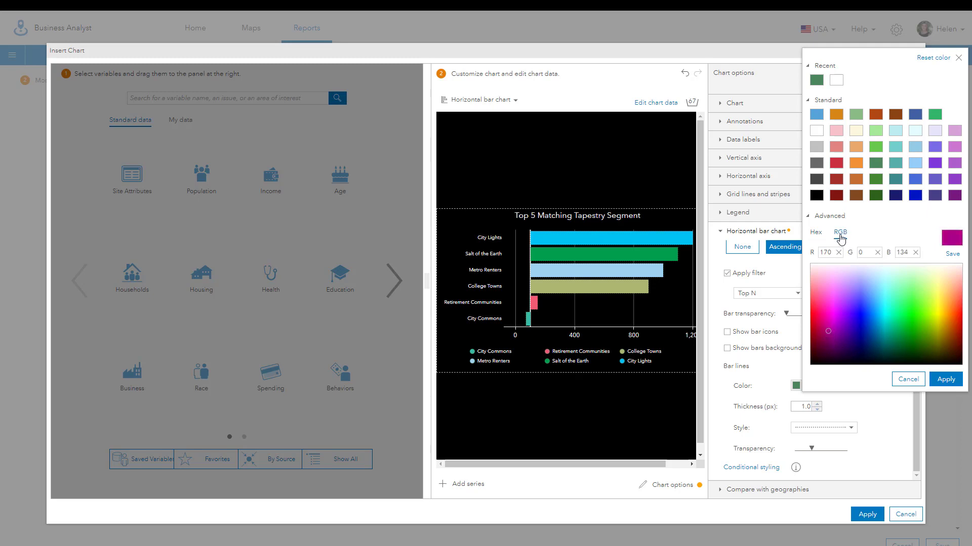
click(815, 234)
click(907, 380)
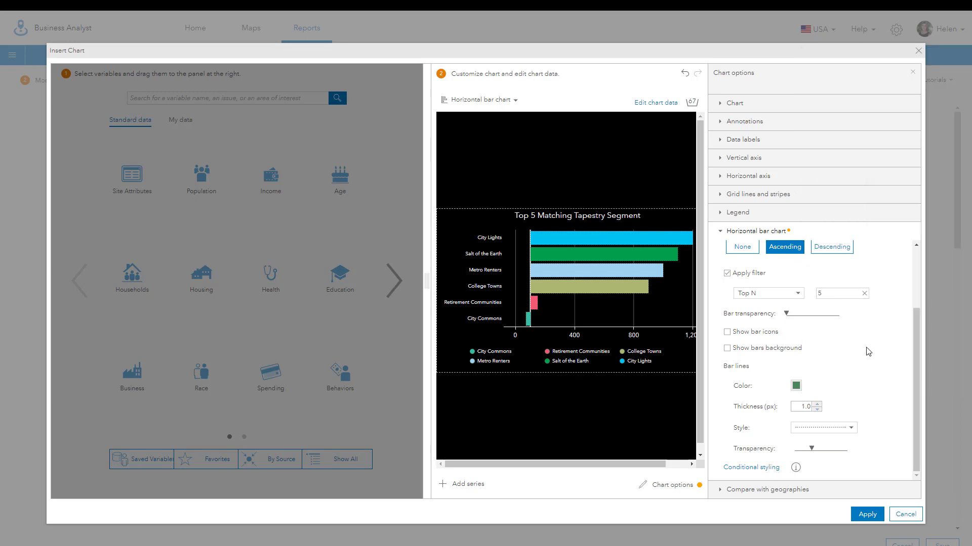
- Set the bar line color to white (#ffffff), keep the dotted line style, and apply the chart changes to the template
click(796, 387)
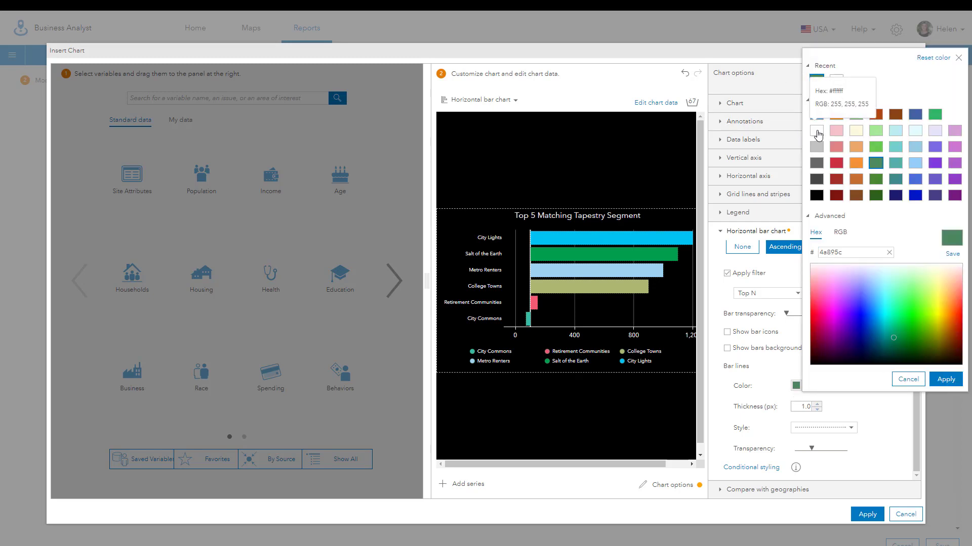
click(817, 112)
click(851, 428)
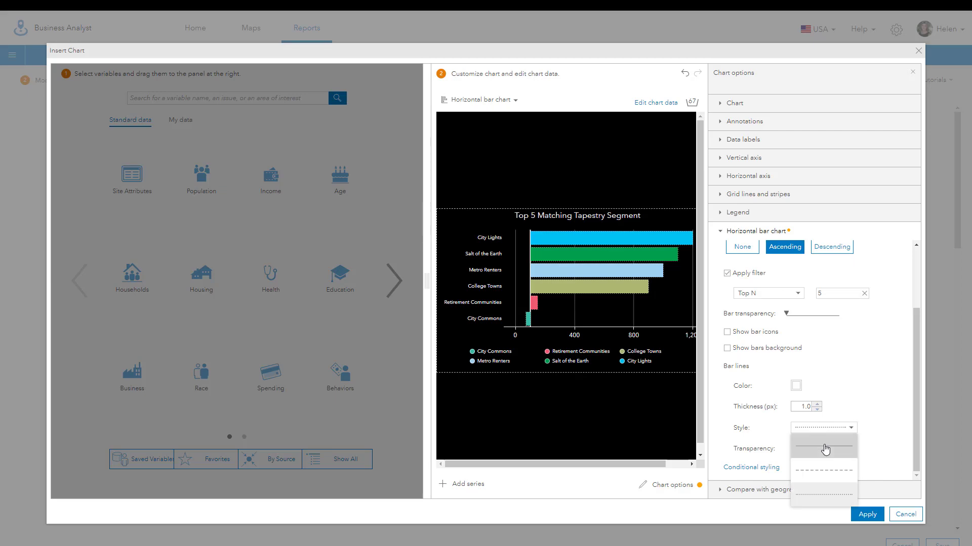
click(830, 495)
click(866, 514)
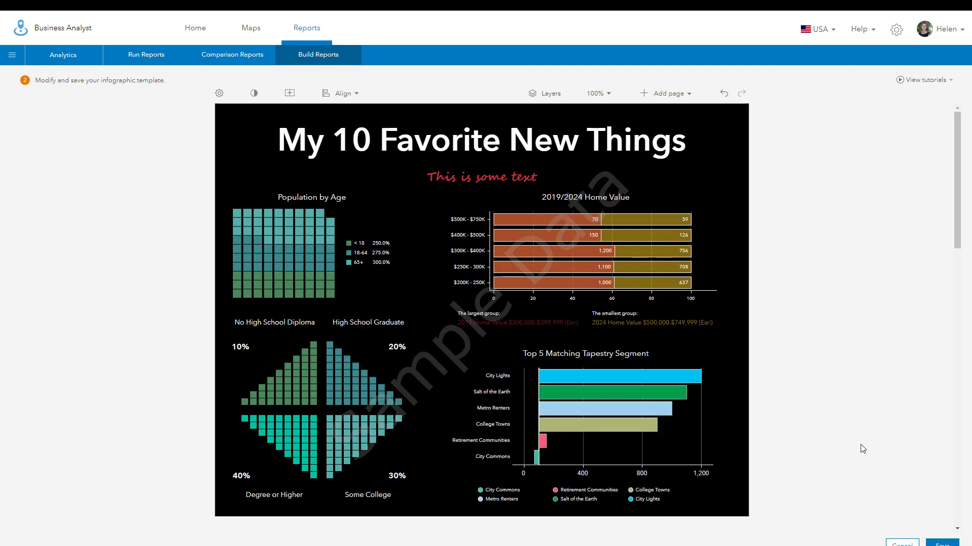
- Open the High School Graduate waffle chart for editing and display its chart options
mouse_move(399, 367)
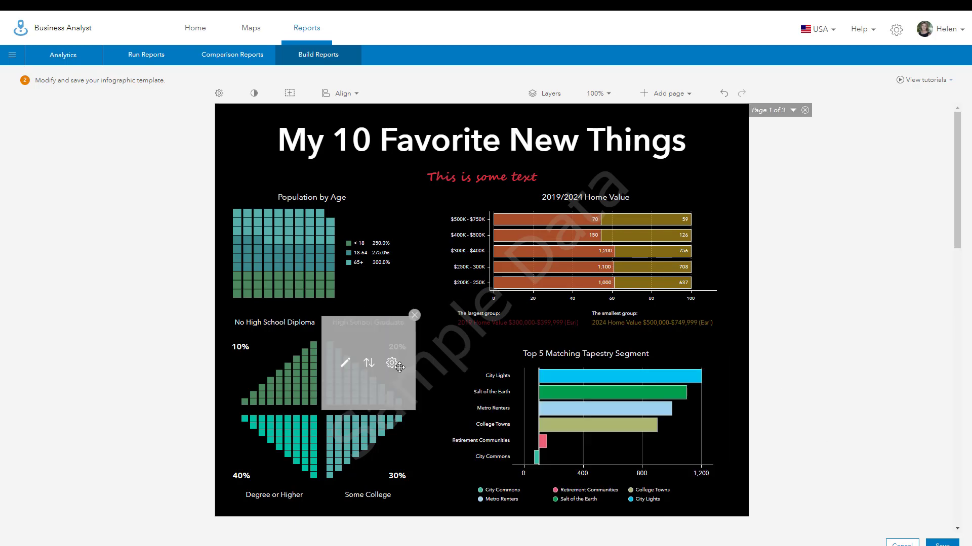
click(346, 368)
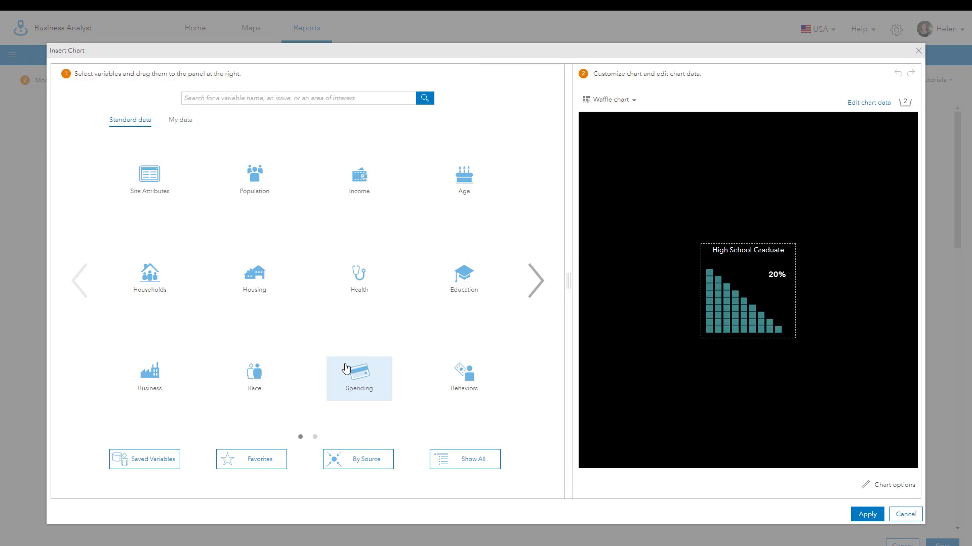
click(881, 486)
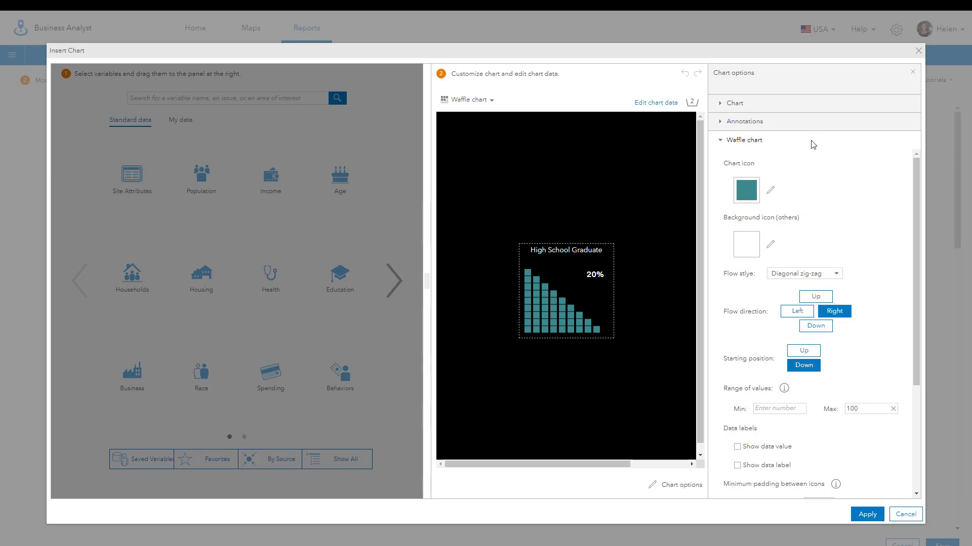
- Try the Vertical & horizontal and Diagonal flow styles on the waffle chart, ending on Diagonal zig-zag
click(838, 278)
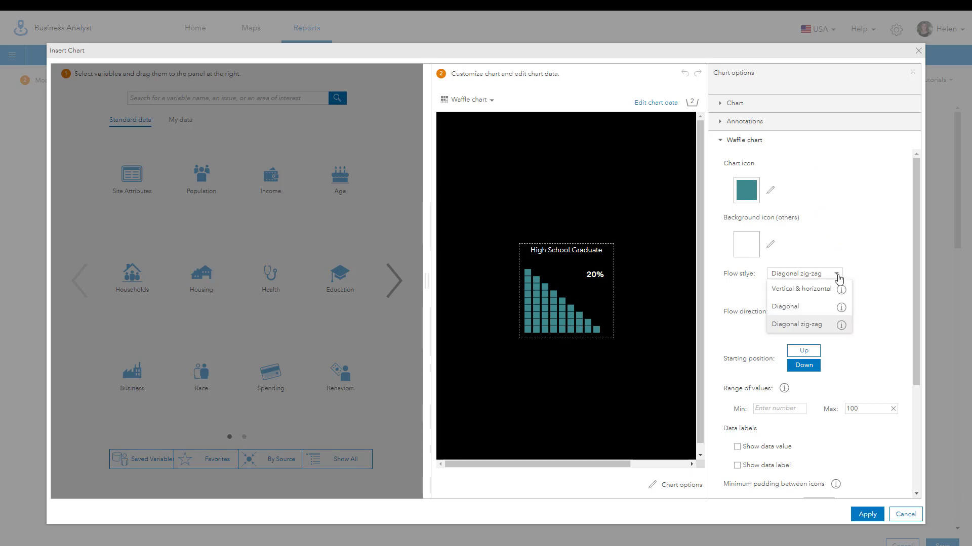
click(812, 292)
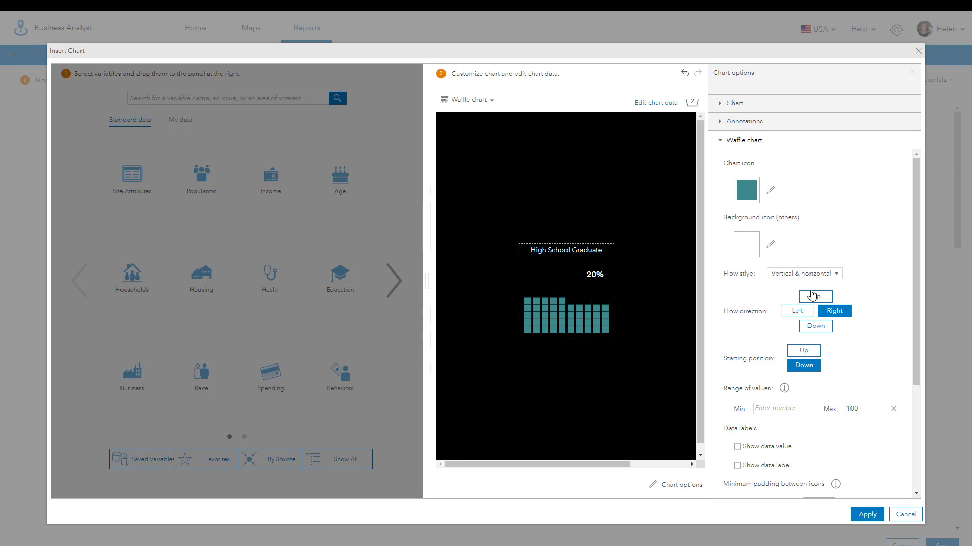
click(810, 274)
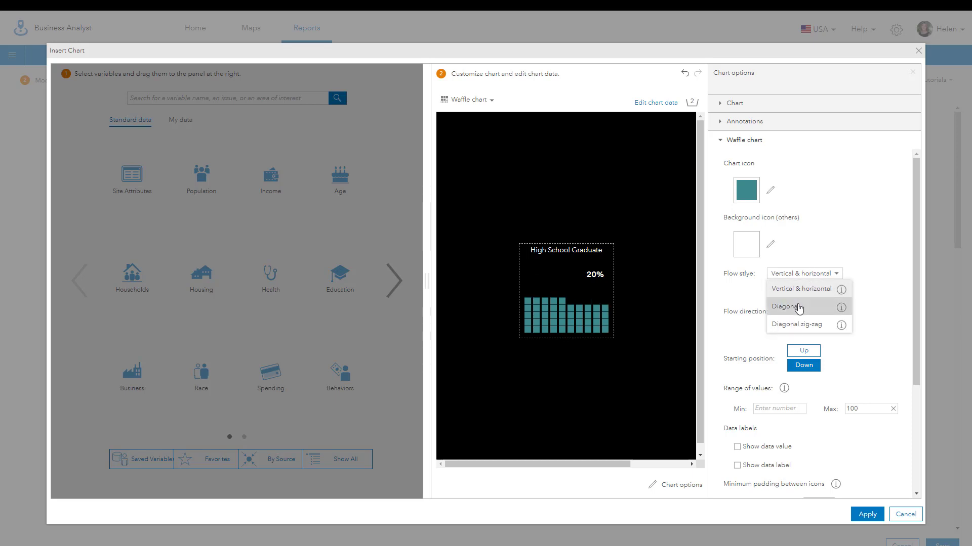
click(798, 308)
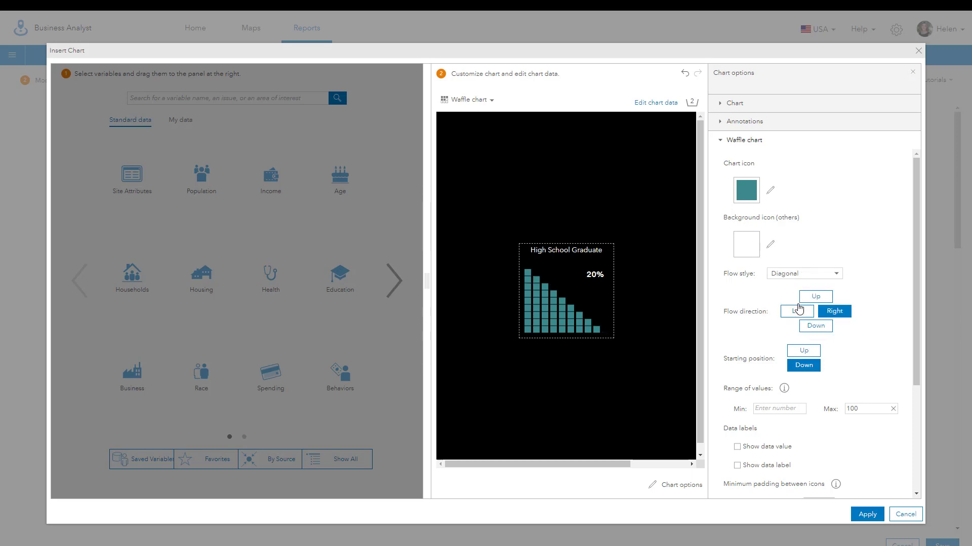
click(836, 274)
click(810, 320)
- Try the Left and Down flow directions and the Up starting position on the waffle chart, ending with the flow direction Right
click(797, 311)
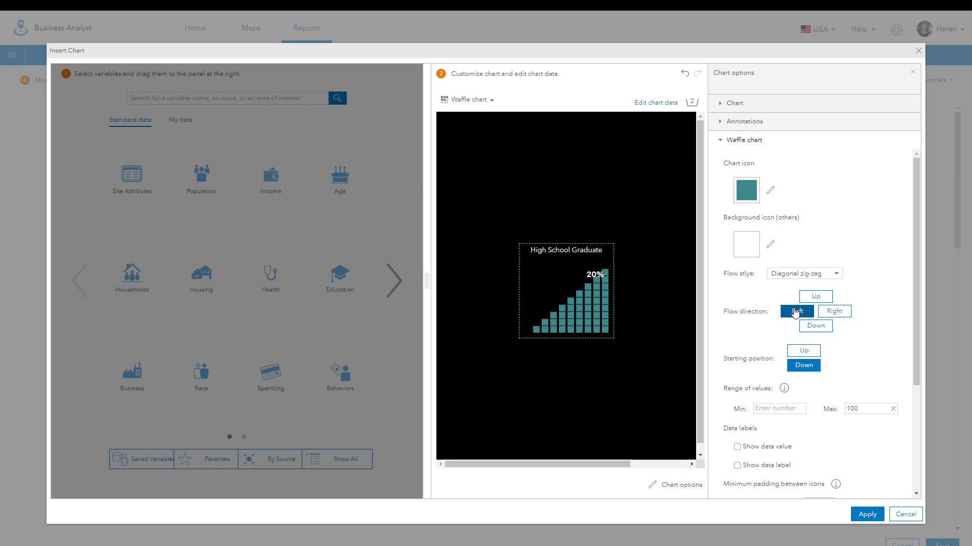
click(804, 352)
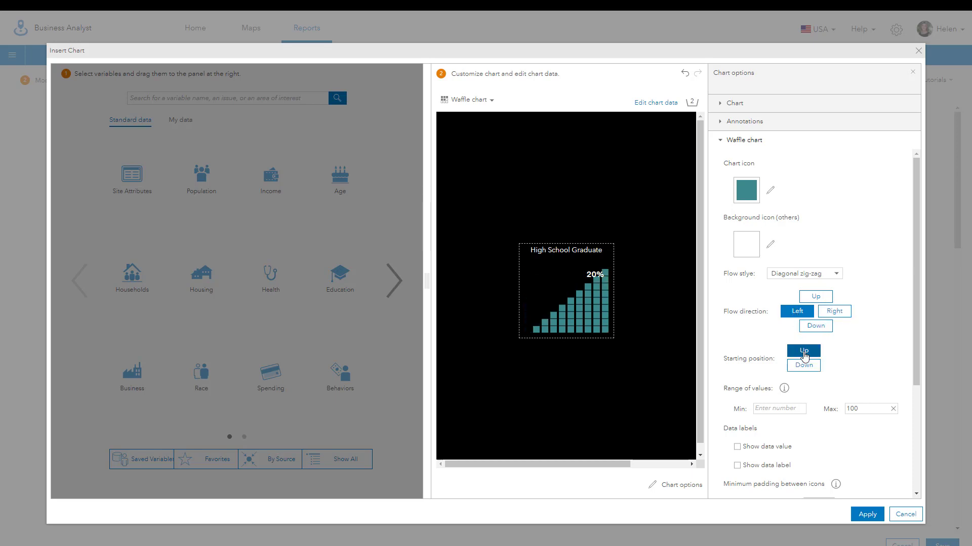
click(815, 326)
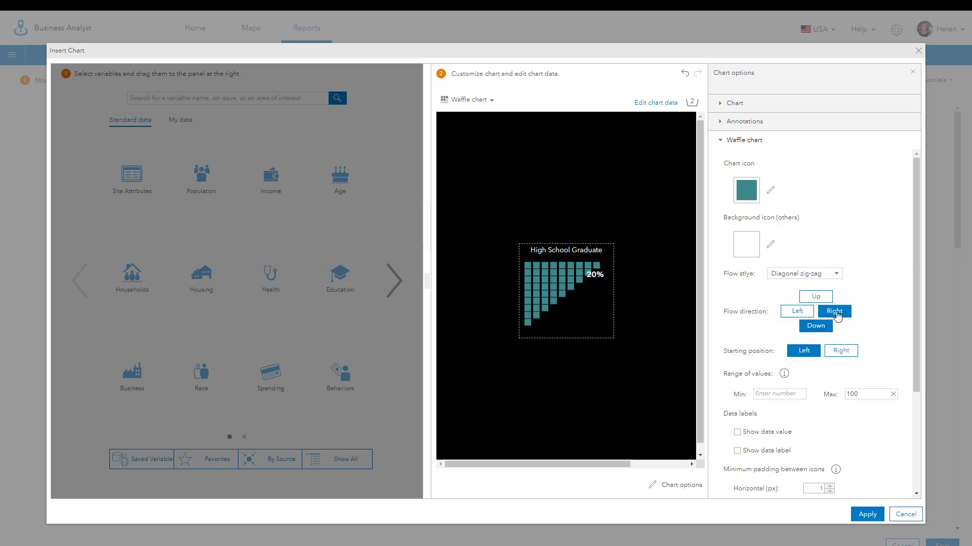
click(835, 312)
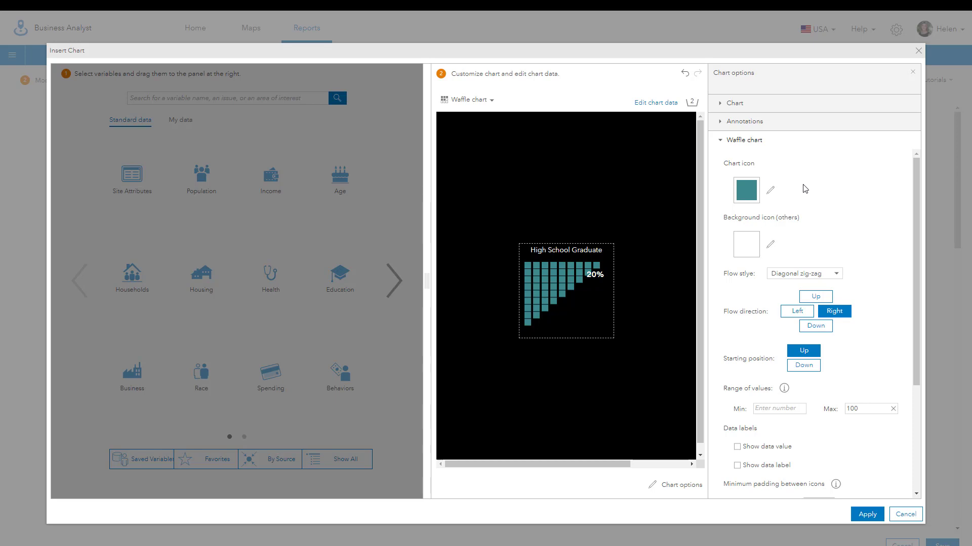
- Browse the shapes and icons available for the waffle chart's icon, and leave the chart editor without applying changes
click(745, 197)
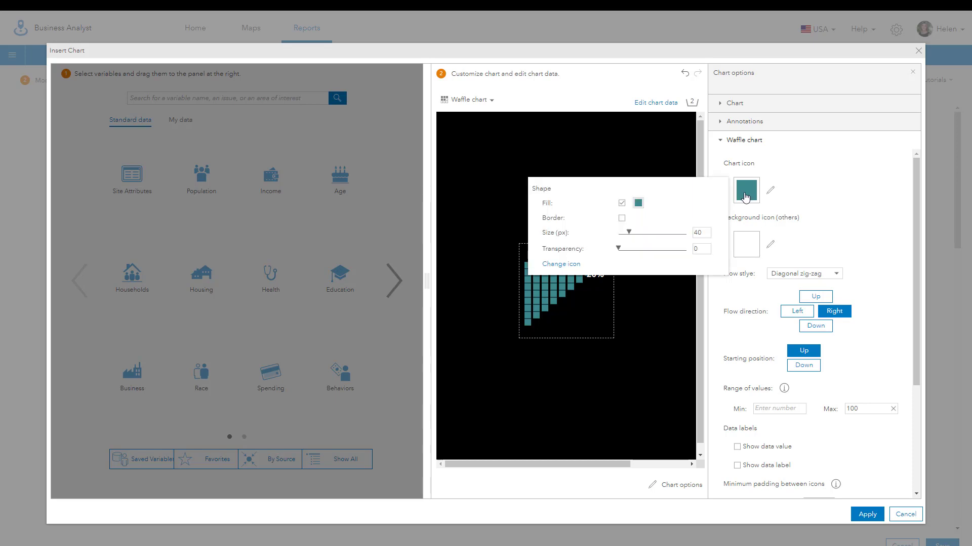
click(561, 265)
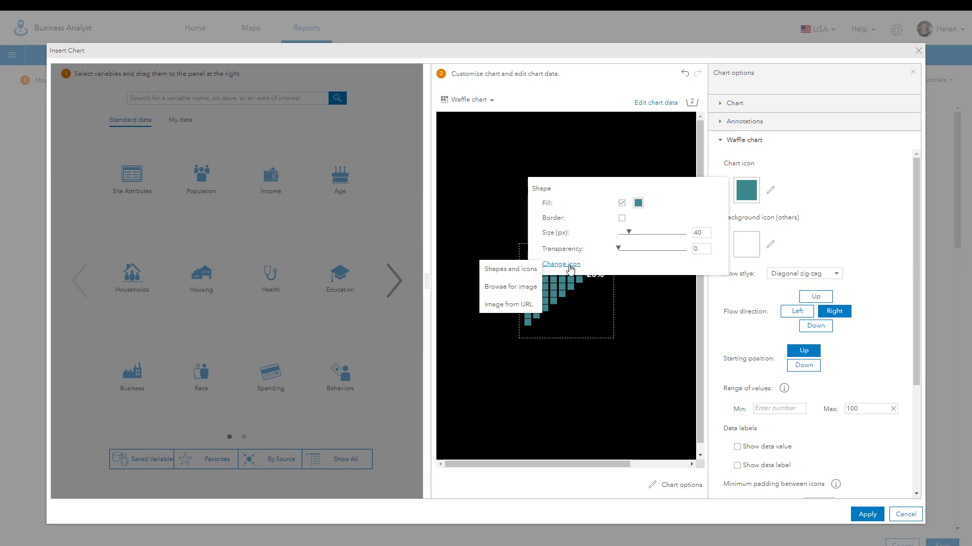
click(510, 271)
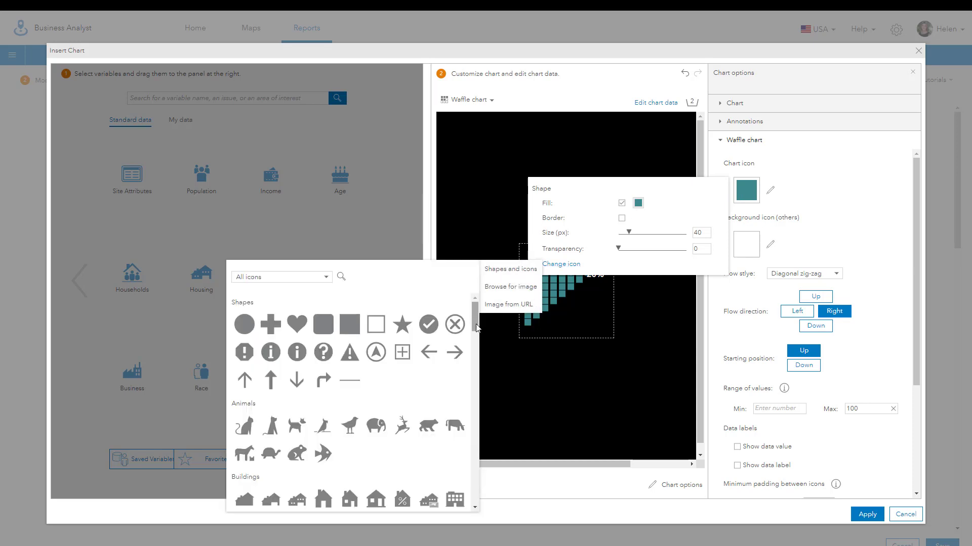
drag(475, 323, 438, 196)
click(905, 515)
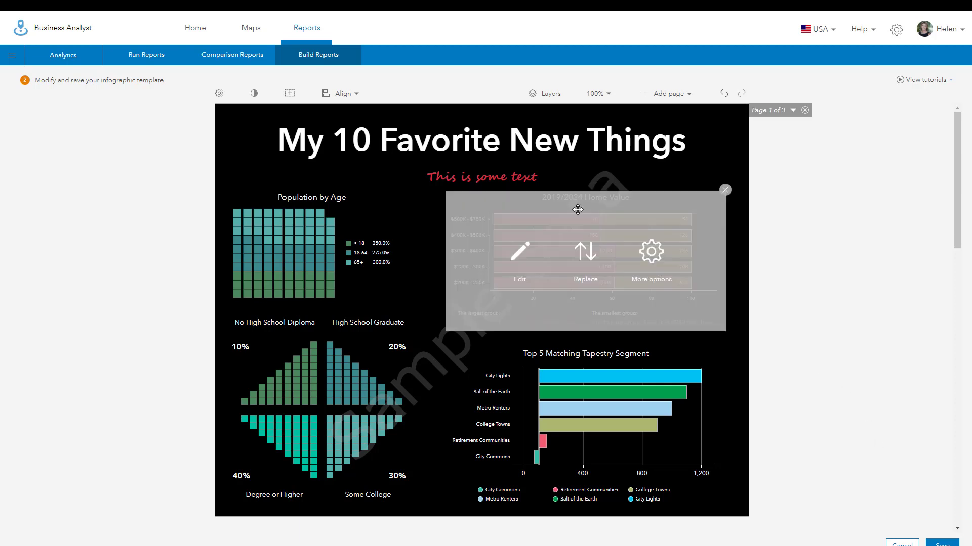
- Copy the text style of the "My 10 Favorite New Things" title
mouse_move(478, 144)
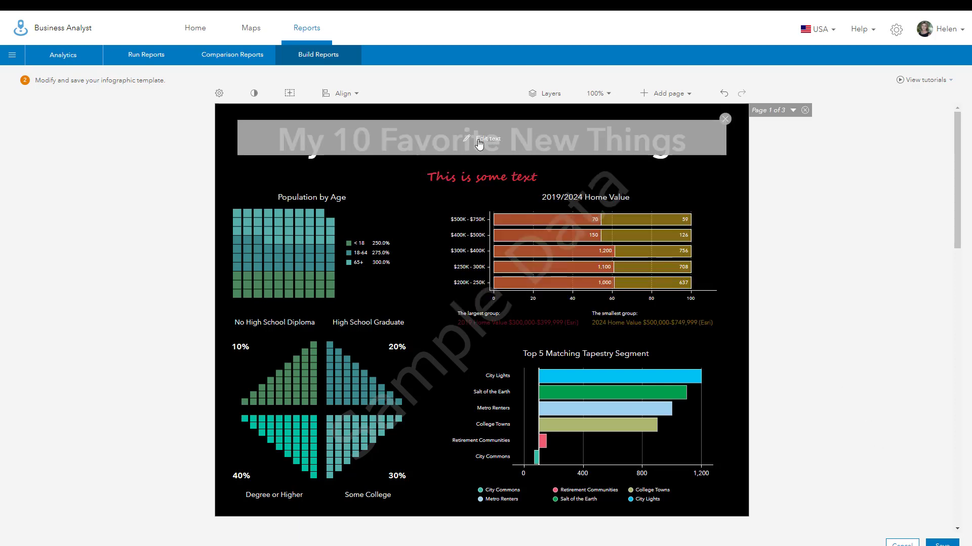
click(478, 144)
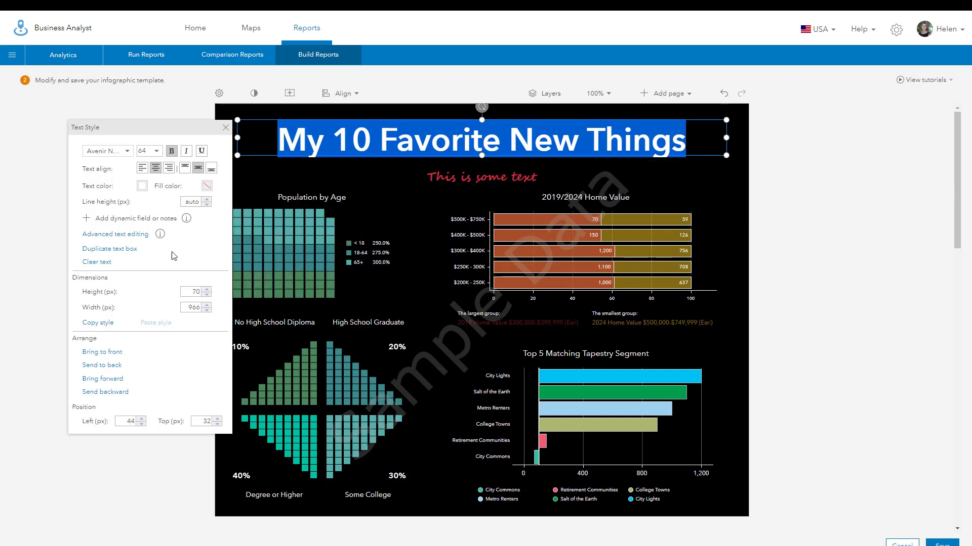
click(109, 323)
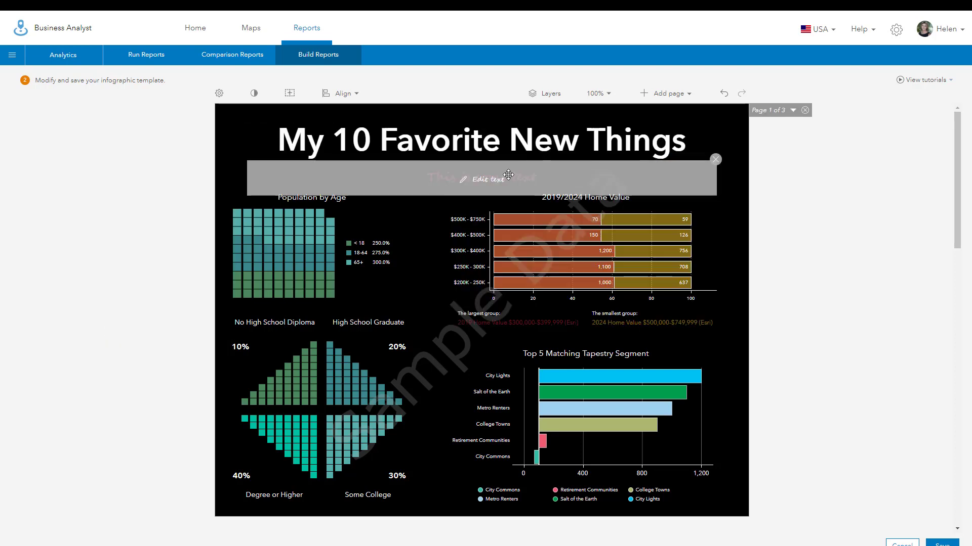
- Try pasting the copied title style onto the "This is some text" box, and undo the paste
click(480, 178)
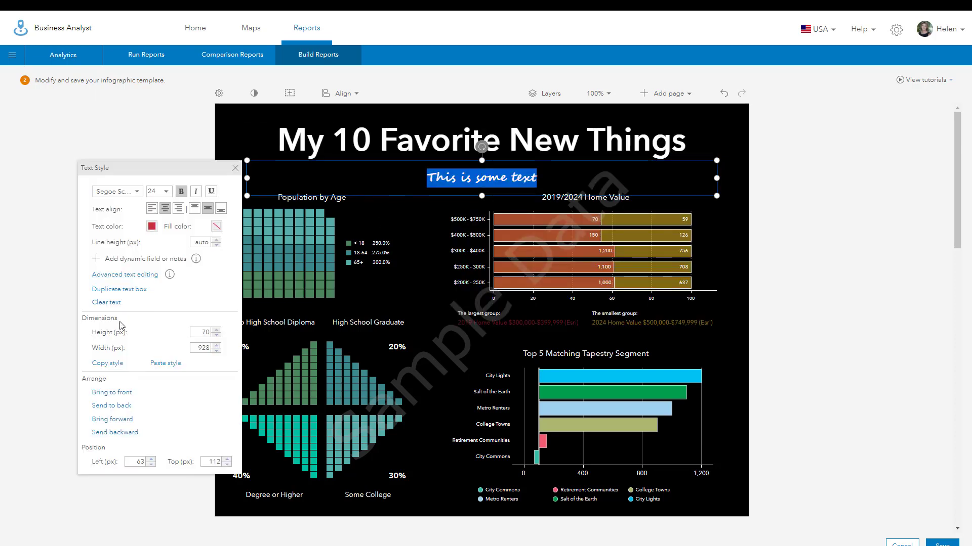
click(167, 364)
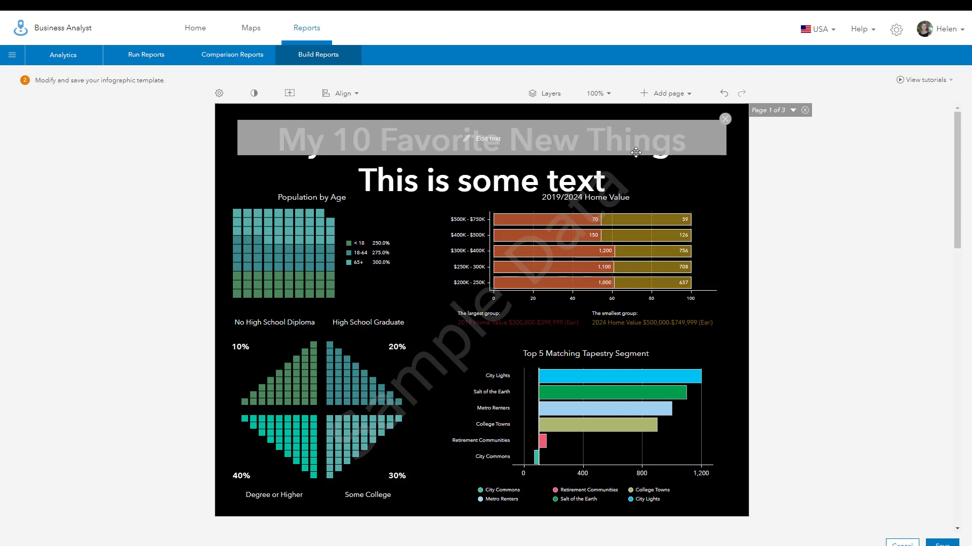
click(724, 94)
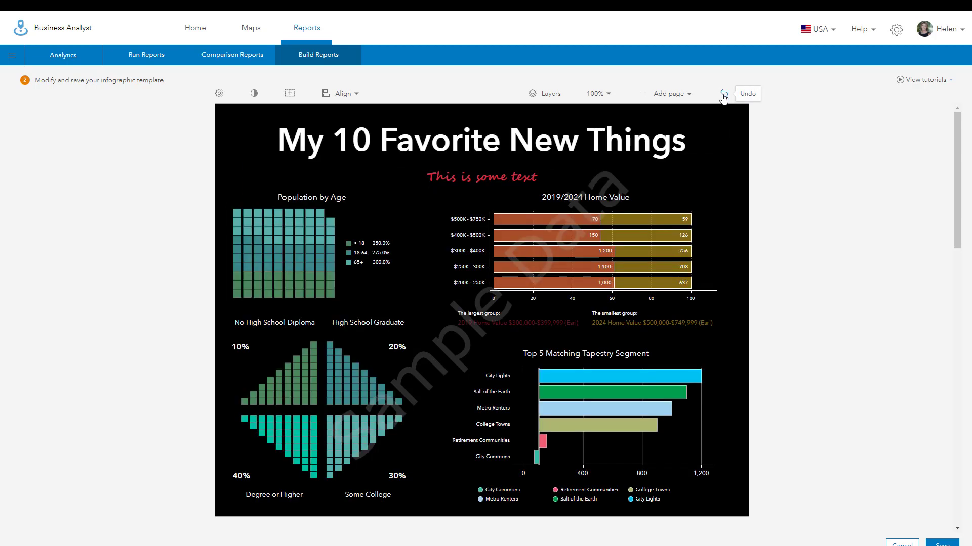
- Hide the Chart 4, Chart 3 and Chart 2 layers of the infographic template
click(543, 95)
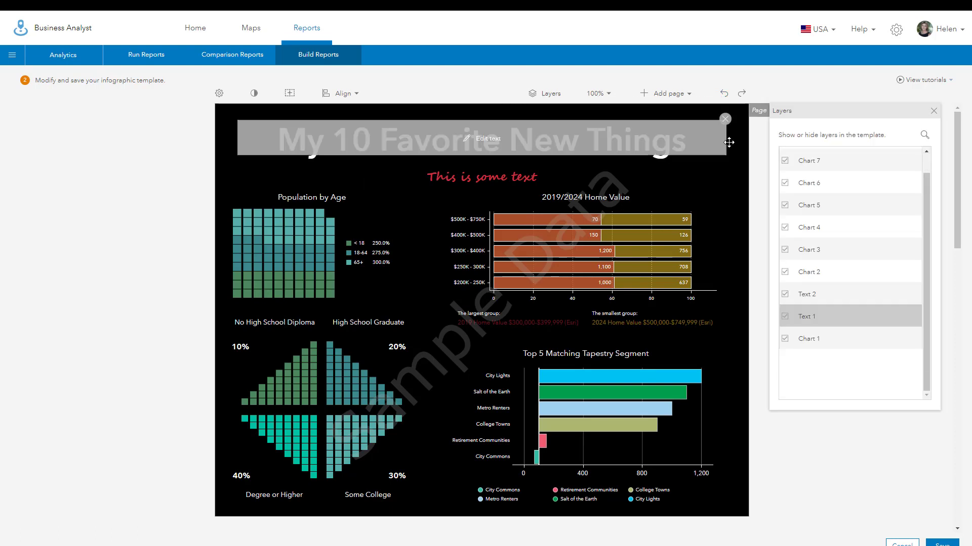
scroll(828, 170, down, 1)
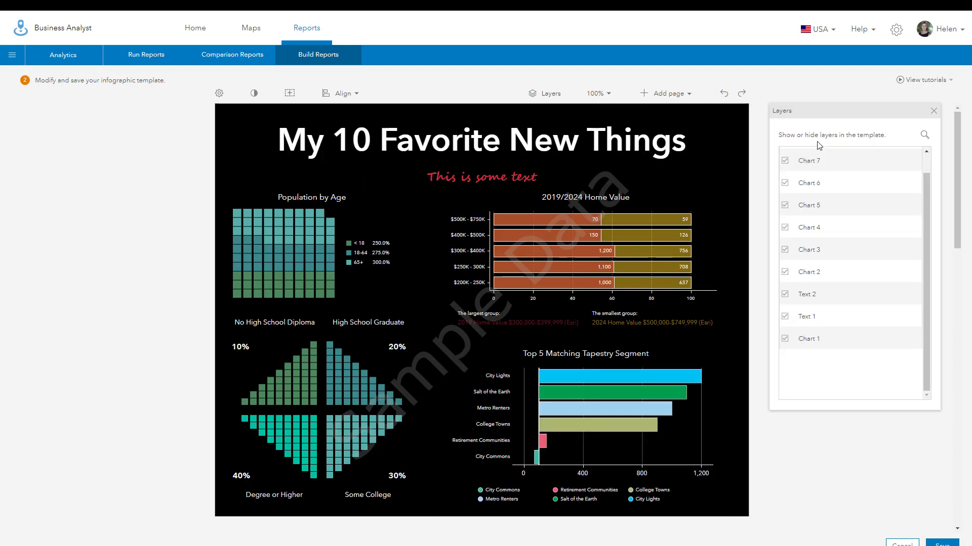
click(785, 227)
click(785, 251)
click(785, 272)
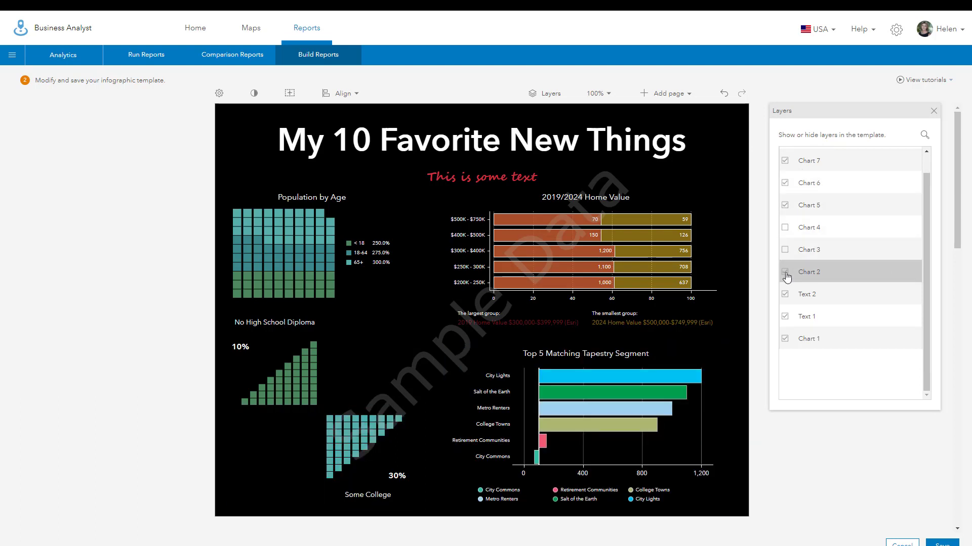
- Show the hidden chart layers again and close the layer list
click(785, 250)
click(785, 274)
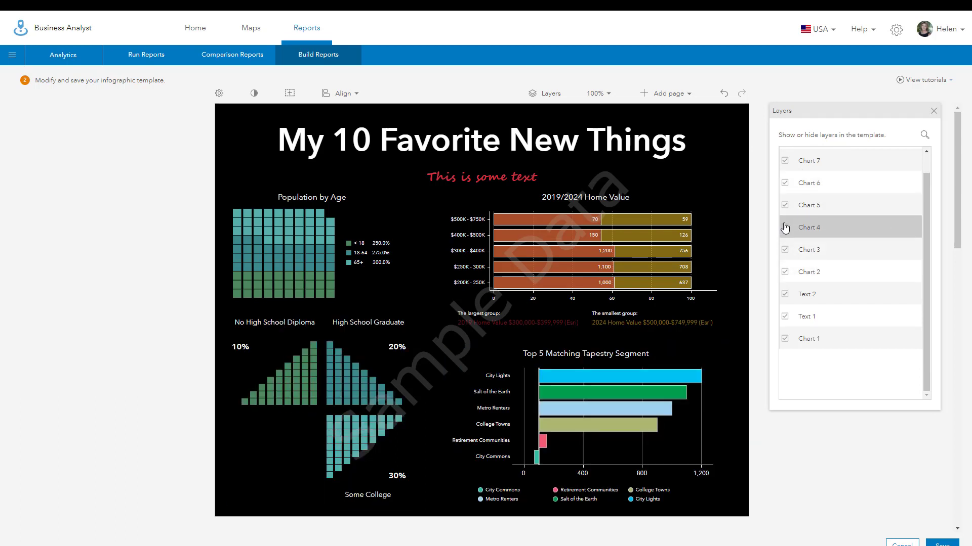
click(785, 228)
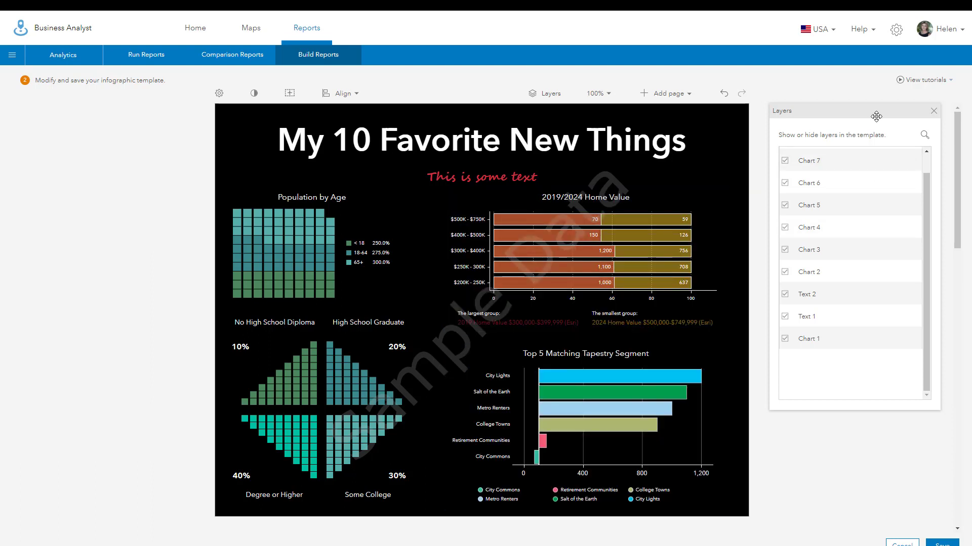
click(933, 111)
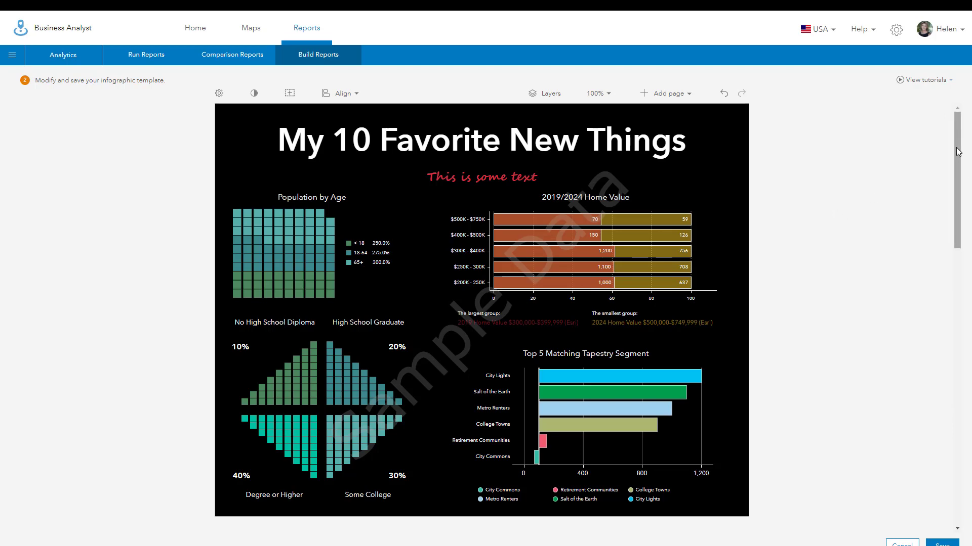
- Try an area transparency of about half on page 2's population line chart and view its 2019 series data options, without applying the changes
drag(958, 152, 954, 283)
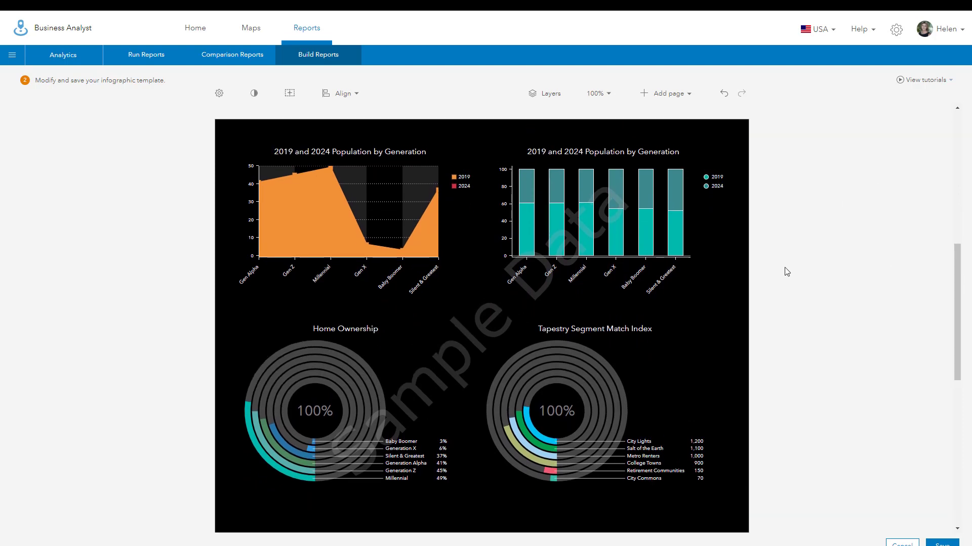
mouse_move(686, 279)
mouse_move(438, 219)
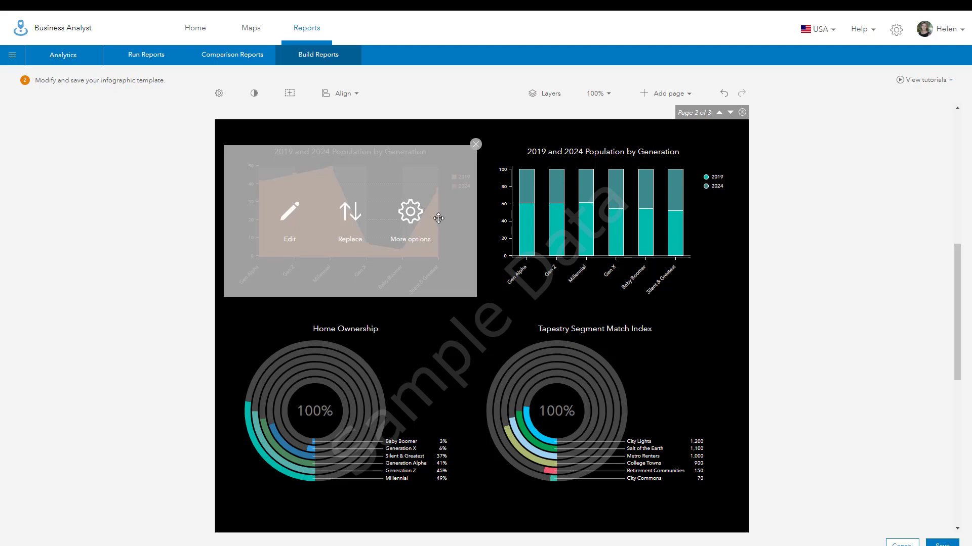
click(290, 213)
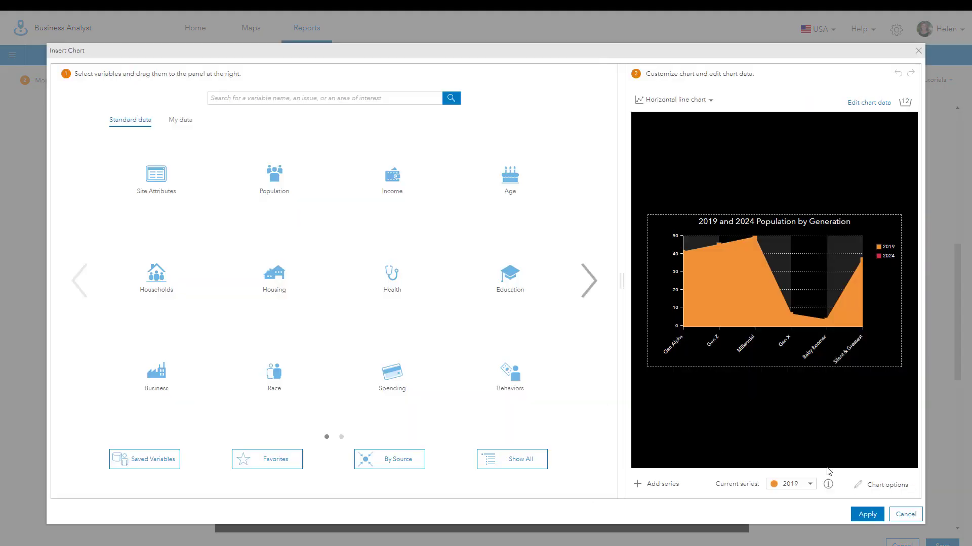
click(902, 486)
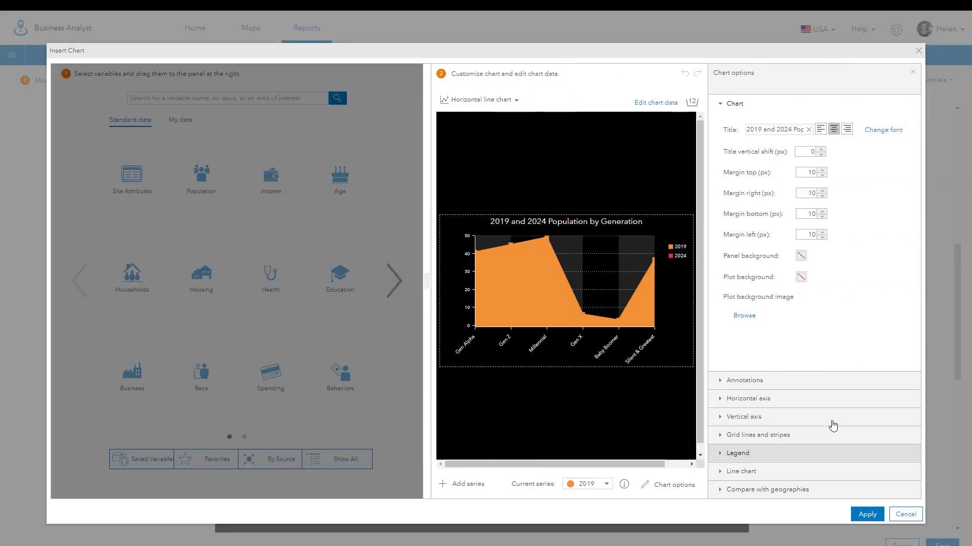
click(736, 471)
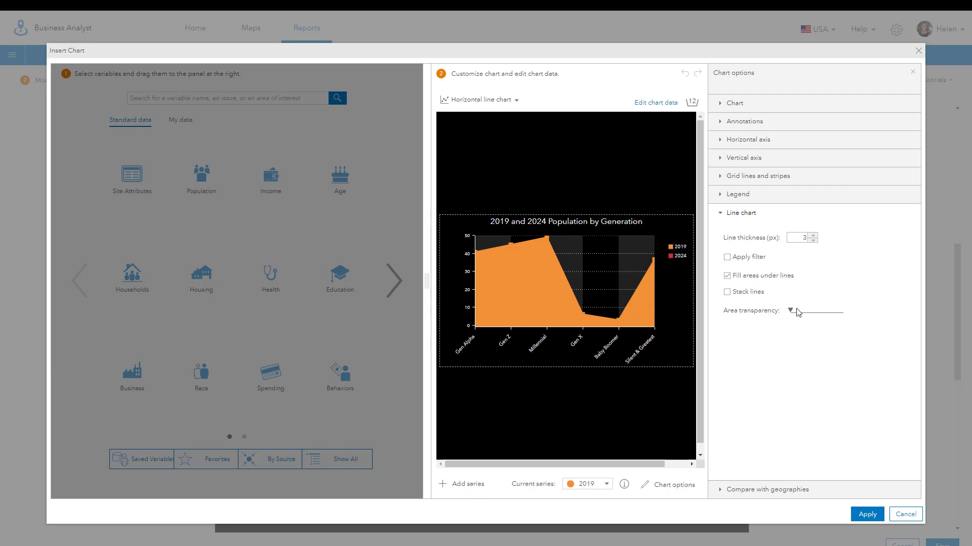
mouse_move(791, 314)
drag(792, 314, 817, 313)
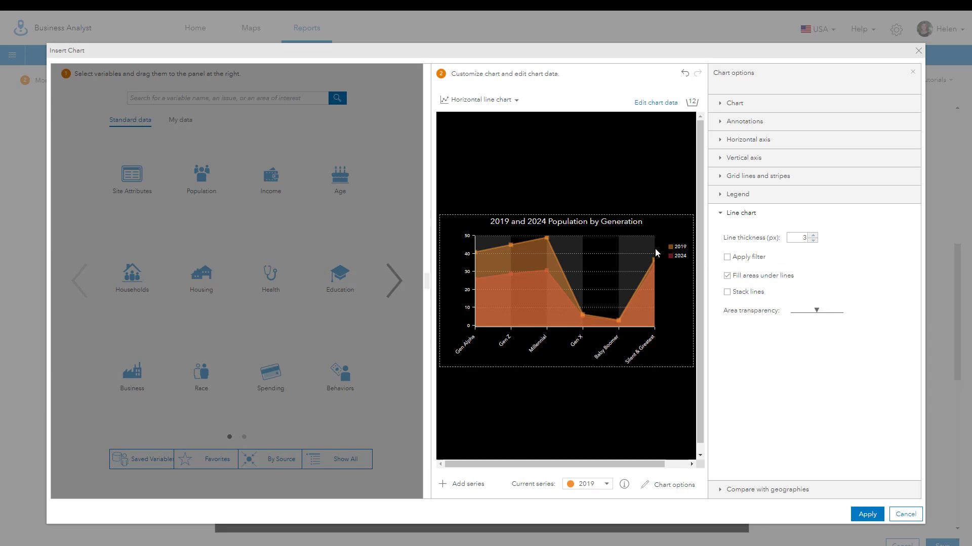
click(654, 104)
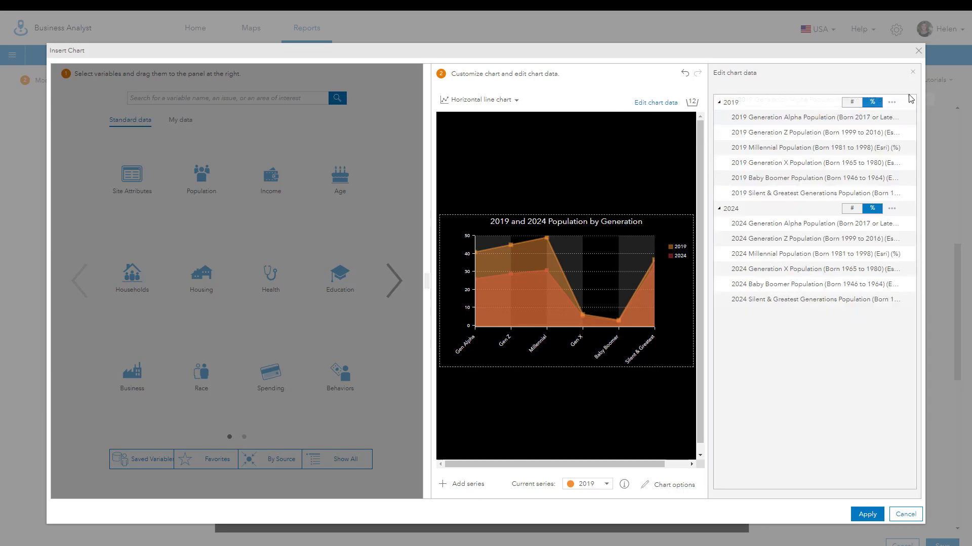
click(891, 103)
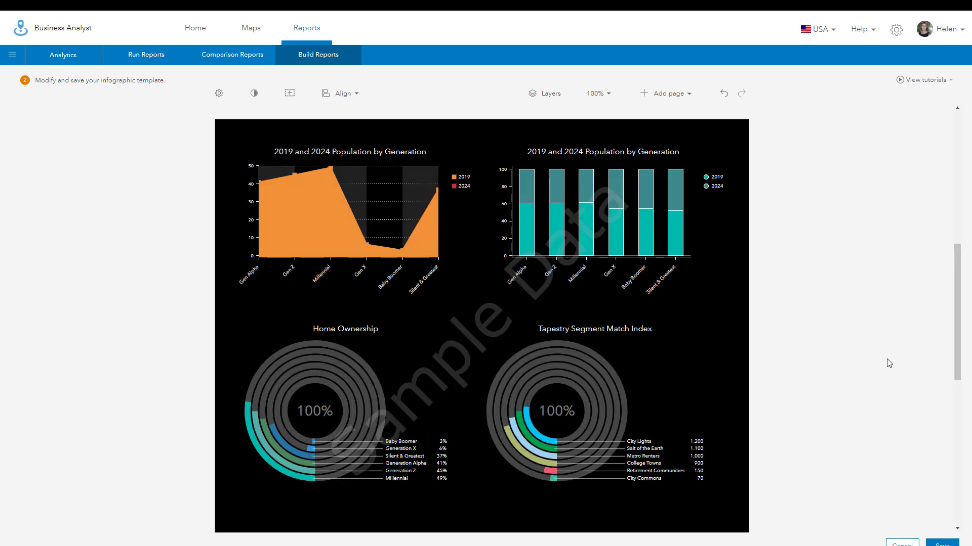
- Copy the Tapestry Segment Match Index ring chart panel on page 2
mouse_move(495, 329)
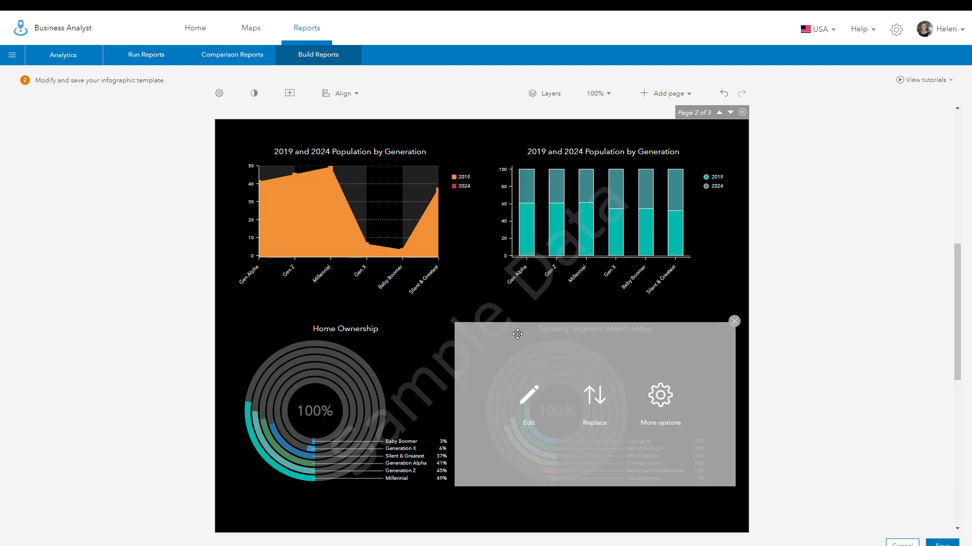
scroll(660, 405, down, 1)
scroll(660, 405, down, 1)
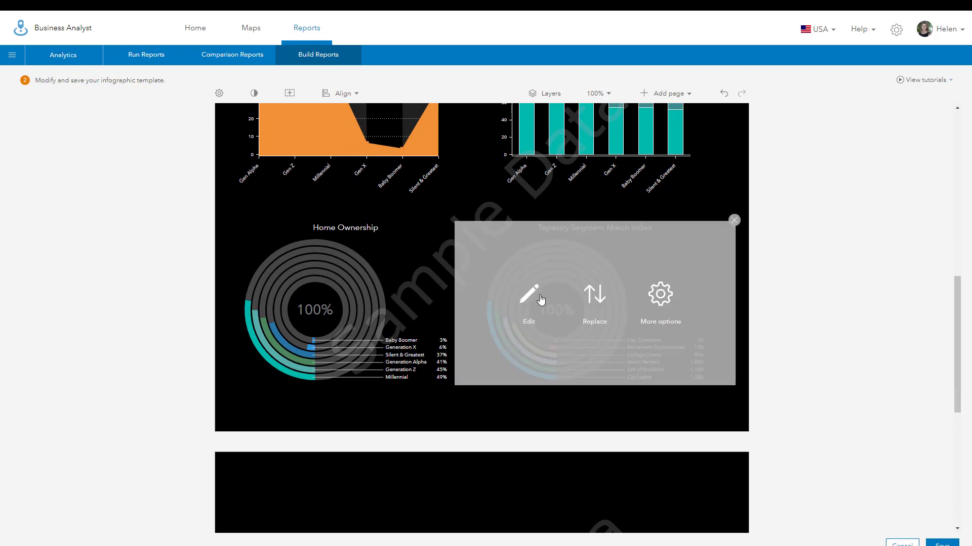
click(661, 298)
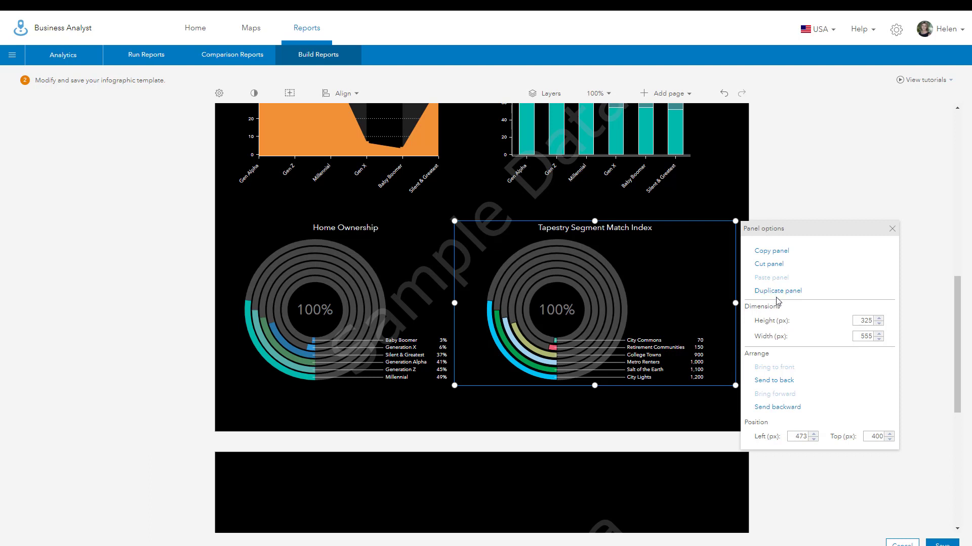
click(769, 264)
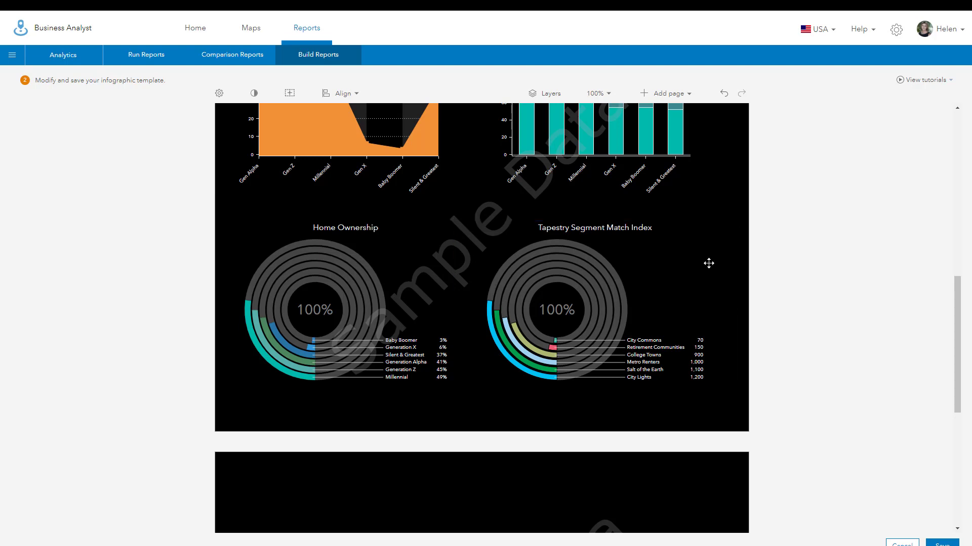
- Paste the copied panel onto the empty page 3 and move it to the page's upper-left corner
scroll(463, 459, down, 2)
scroll(463, 460, down, 2)
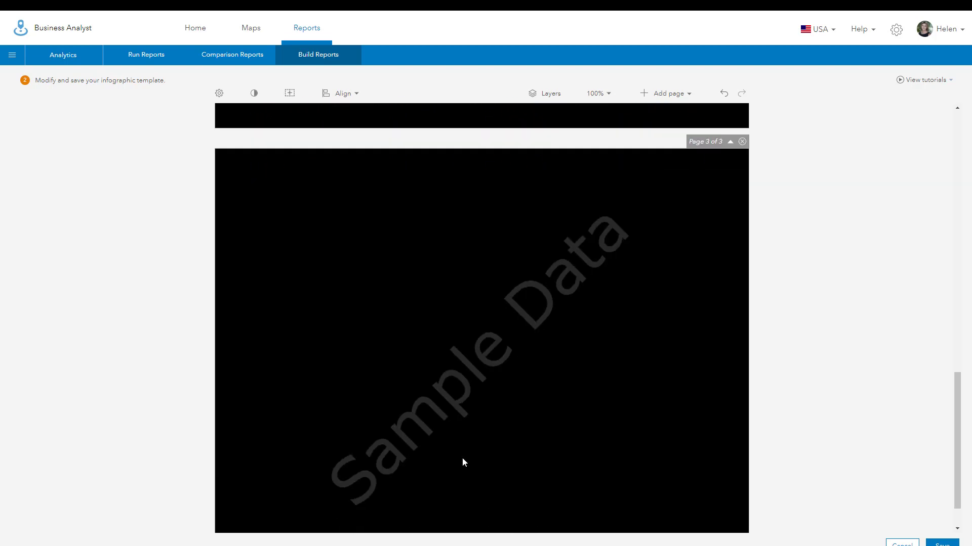
scroll(460, 414, down, 1)
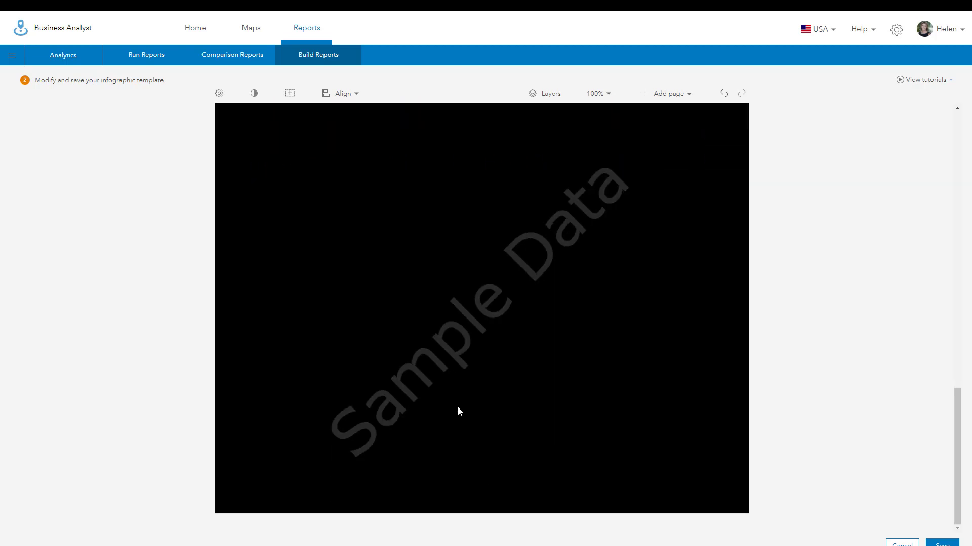
click(290, 94)
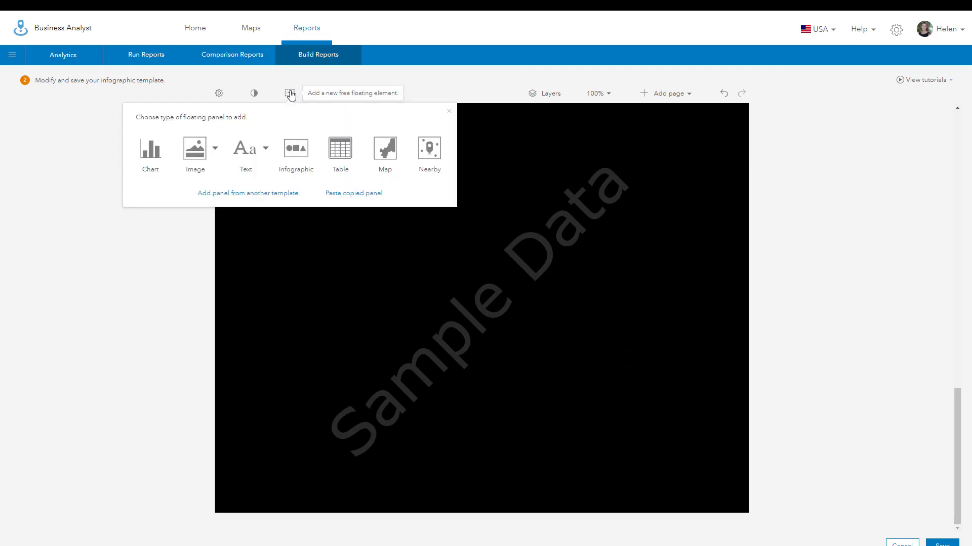
click(350, 194)
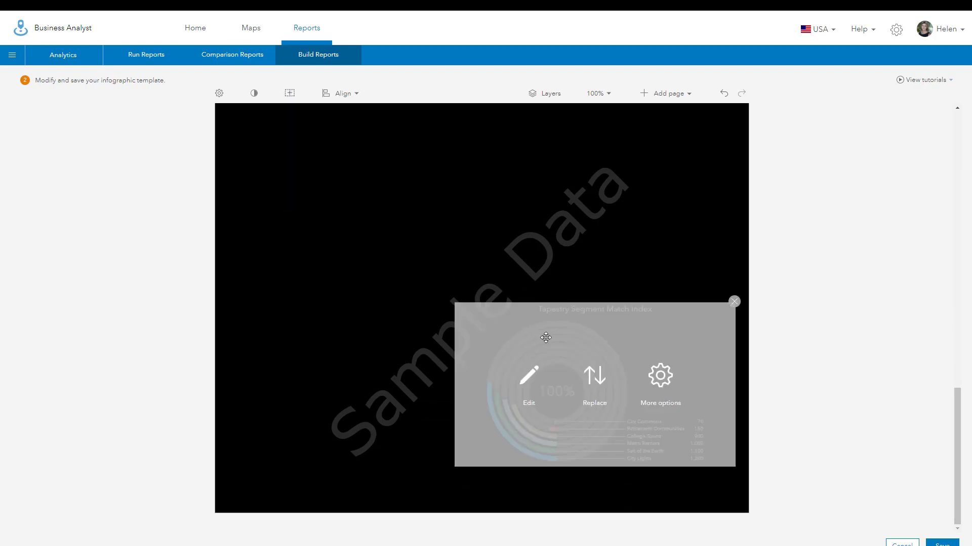
drag(544, 339, 319, 139)
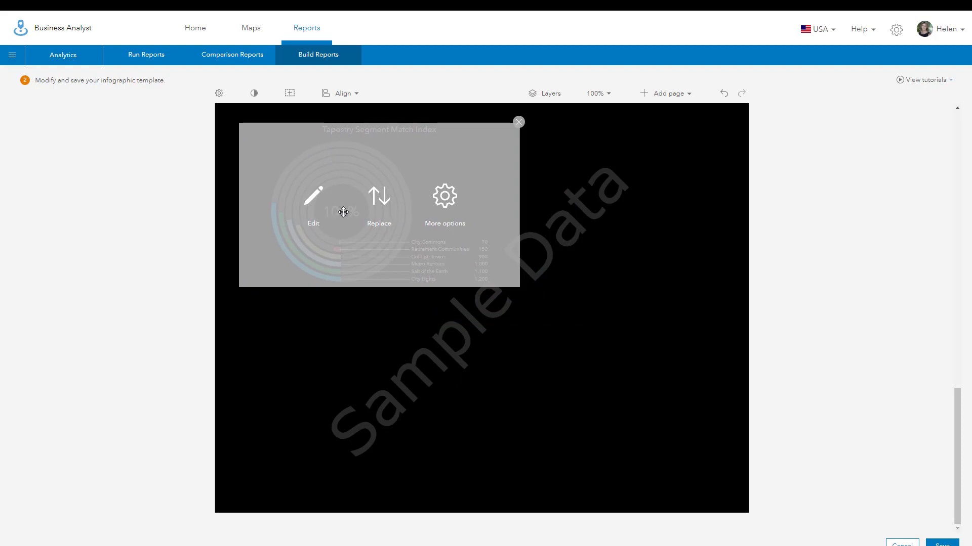
- Try converting the pasted ring chart to a horizontal bar chart, and cancel the edit
click(318, 199)
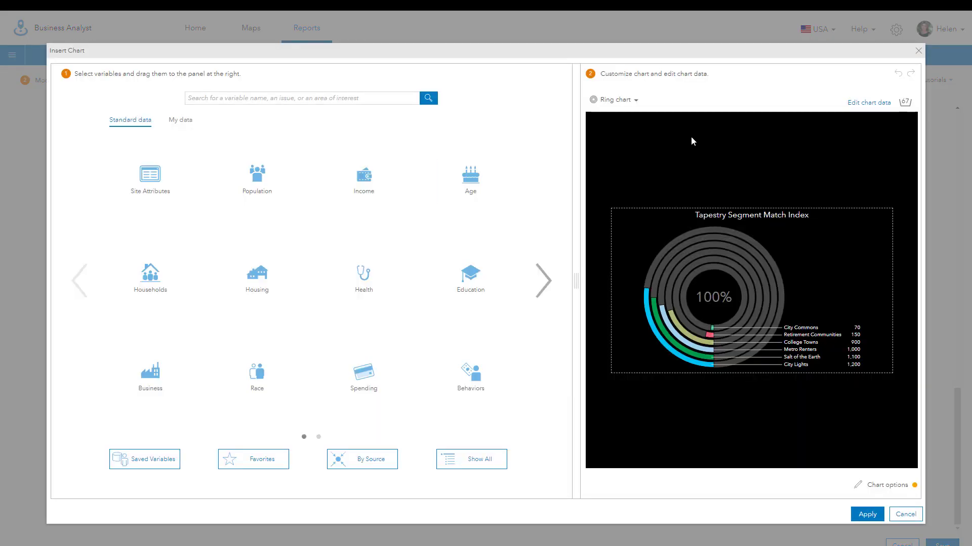
click(635, 99)
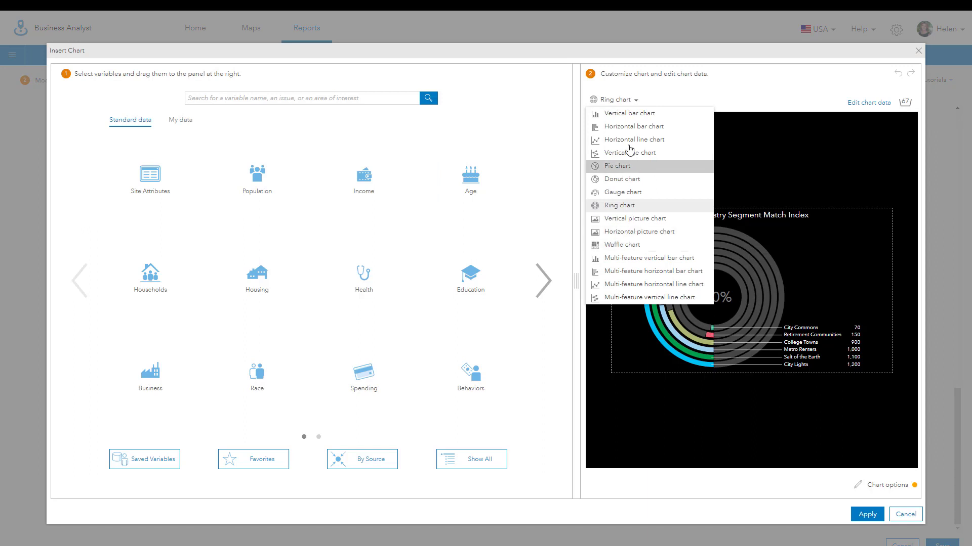
click(633, 127)
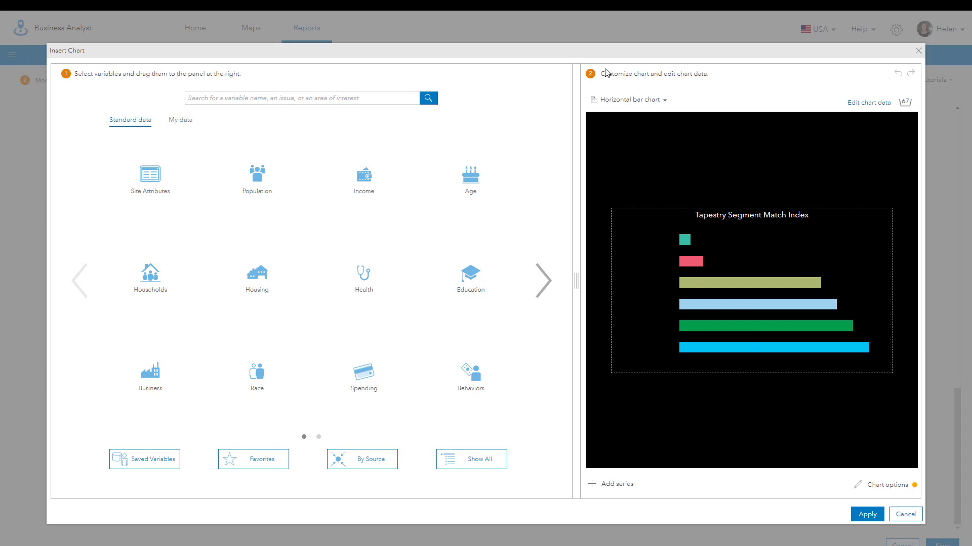
click(905, 514)
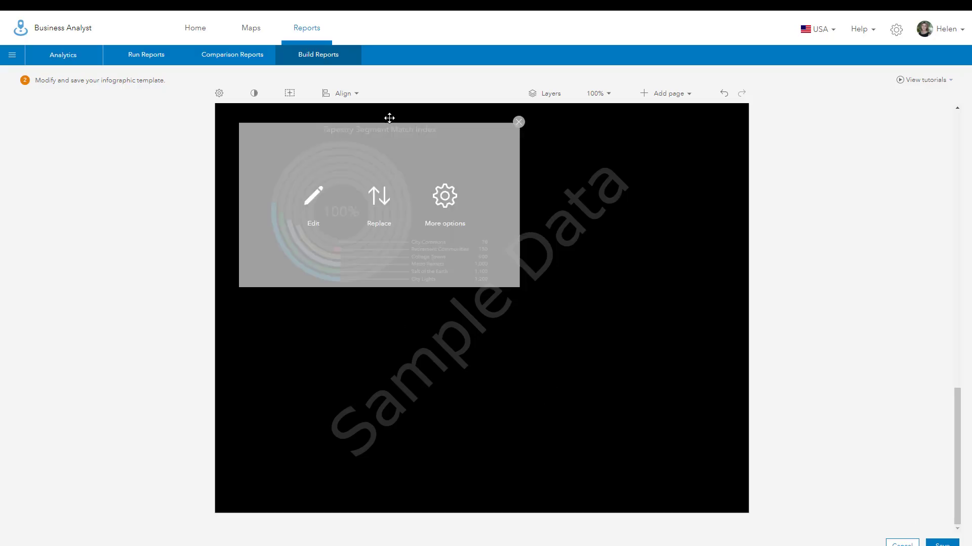
- Preview the saved themes Sorbet, Aquamarine and Phoenix on the infographic template, ending on Phoenix
click(254, 94)
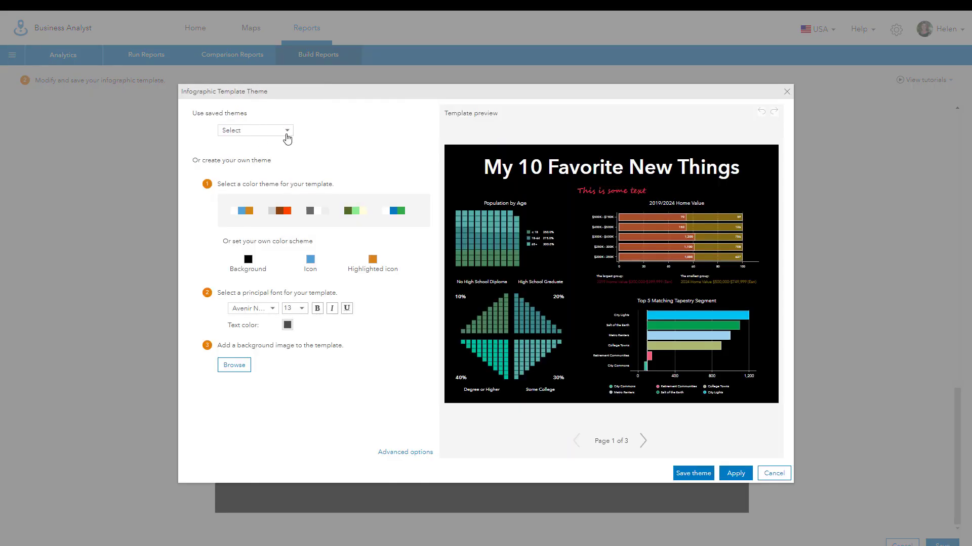
click(289, 136)
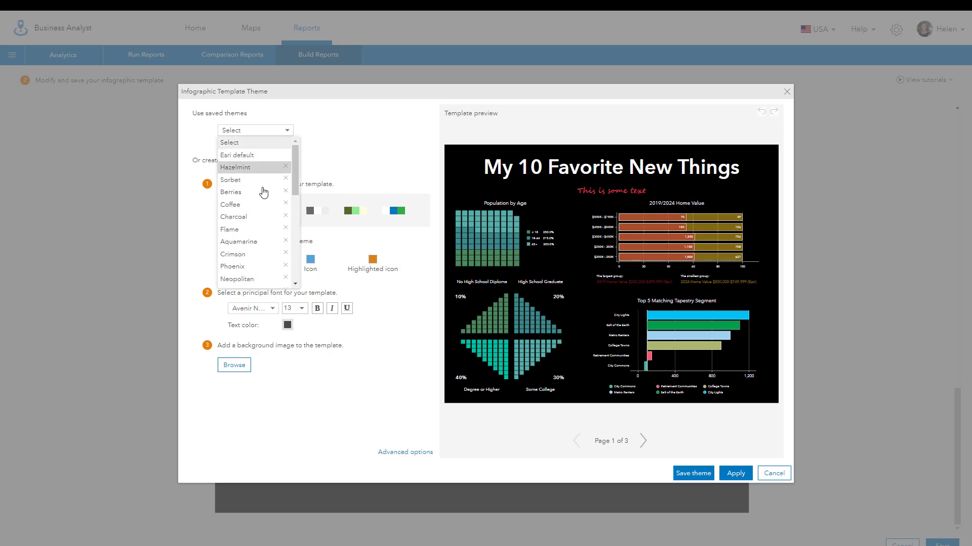
click(240, 181)
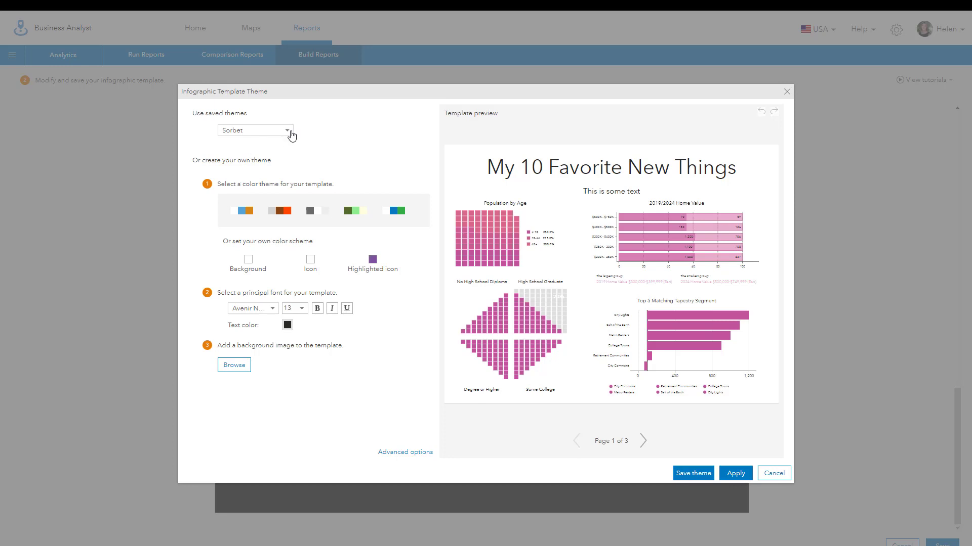
click(289, 133)
click(248, 242)
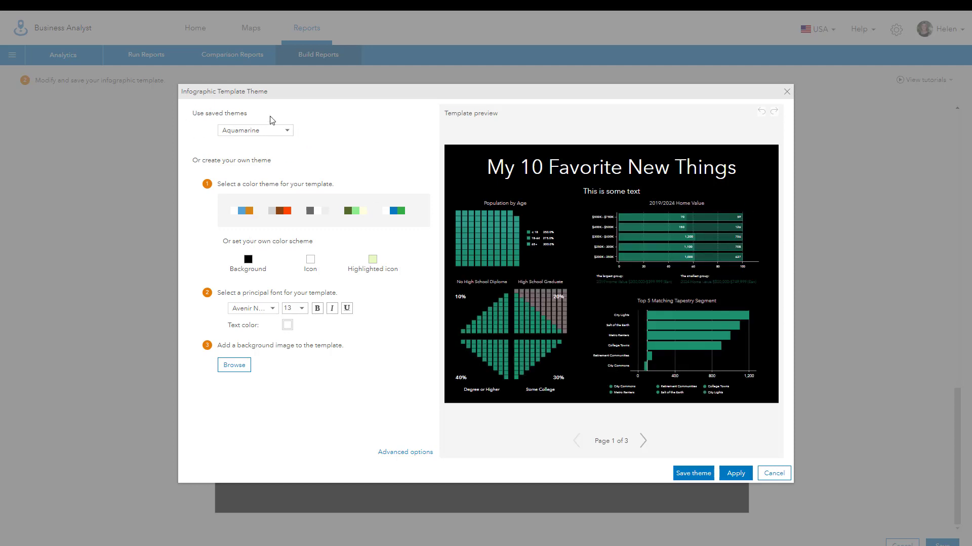
click(287, 131)
click(242, 267)
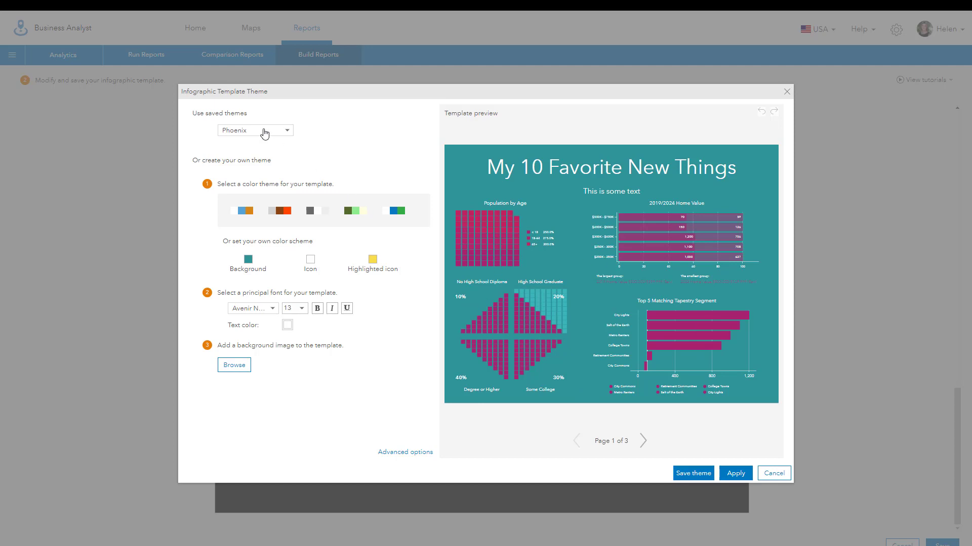
- Preview the saved theme Neopolitan on the infographic template and leave the theme settings without applying it
click(287, 132)
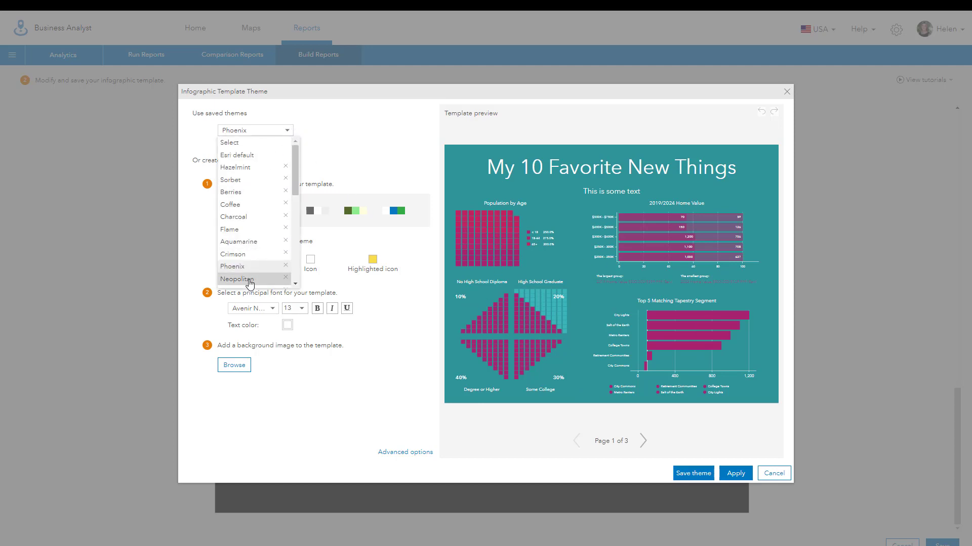
click(250, 279)
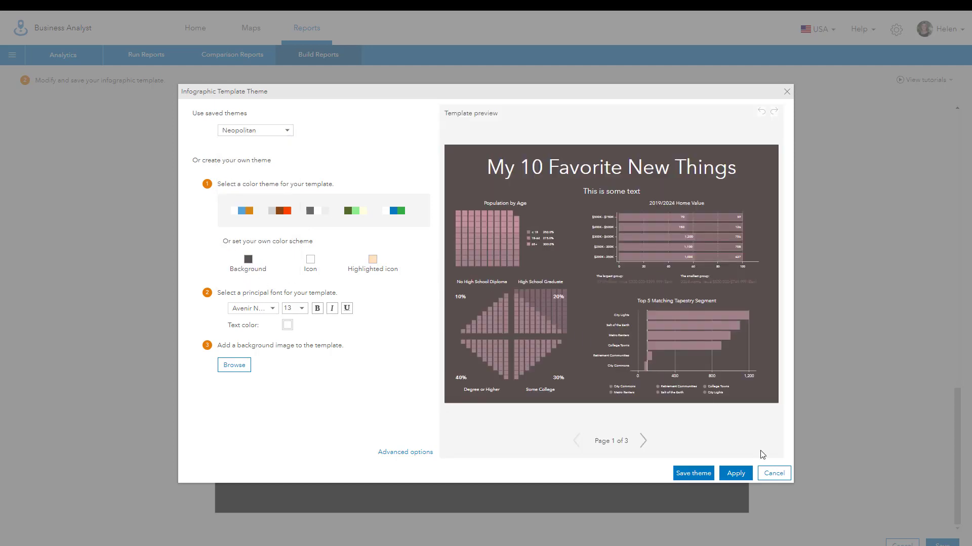
click(772, 474)
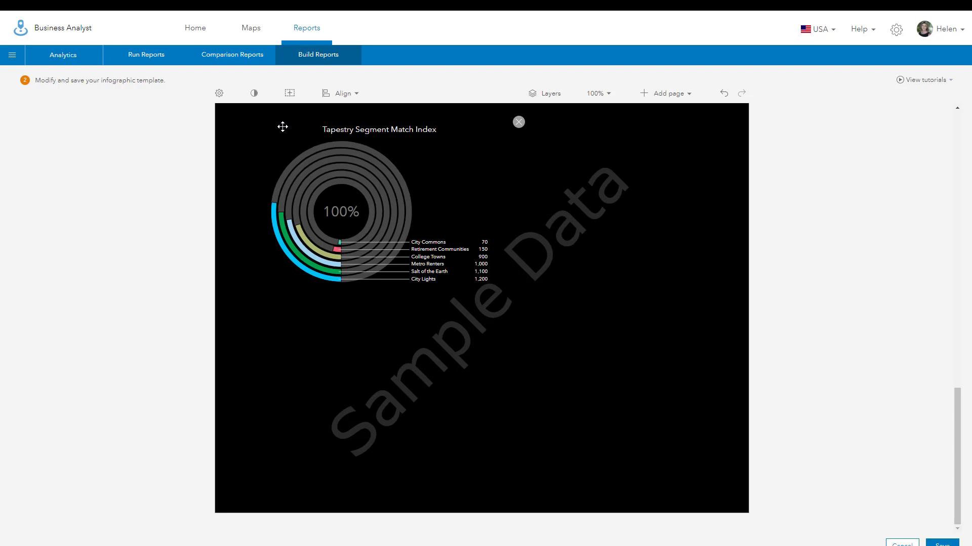
- Add a pre-made nearby businesses table to page 3, using the popular business type Banks
click(289, 94)
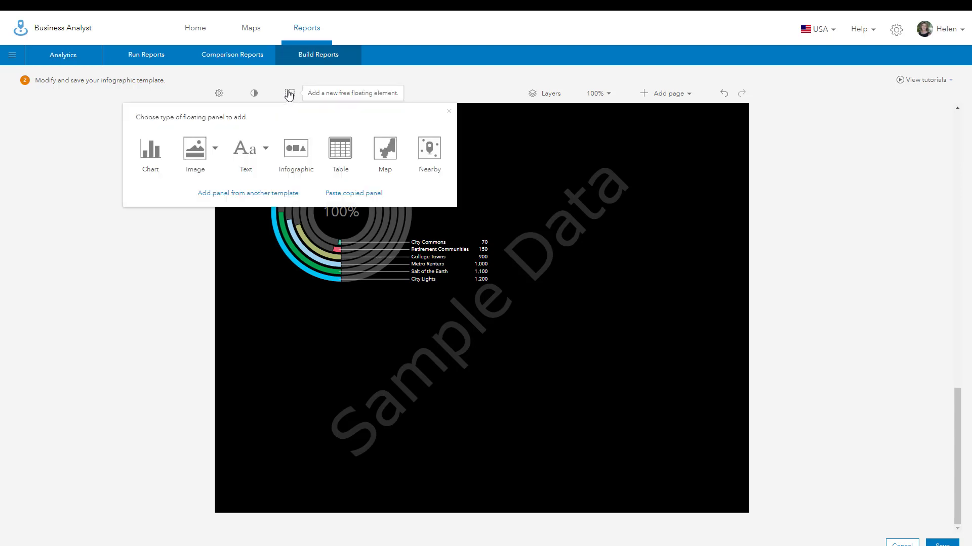
click(429, 155)
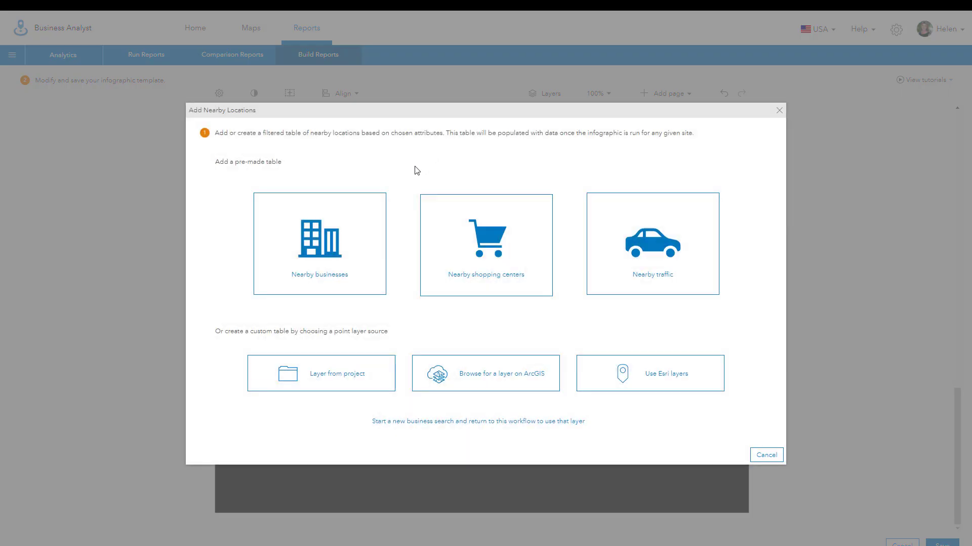
click(324, 248)
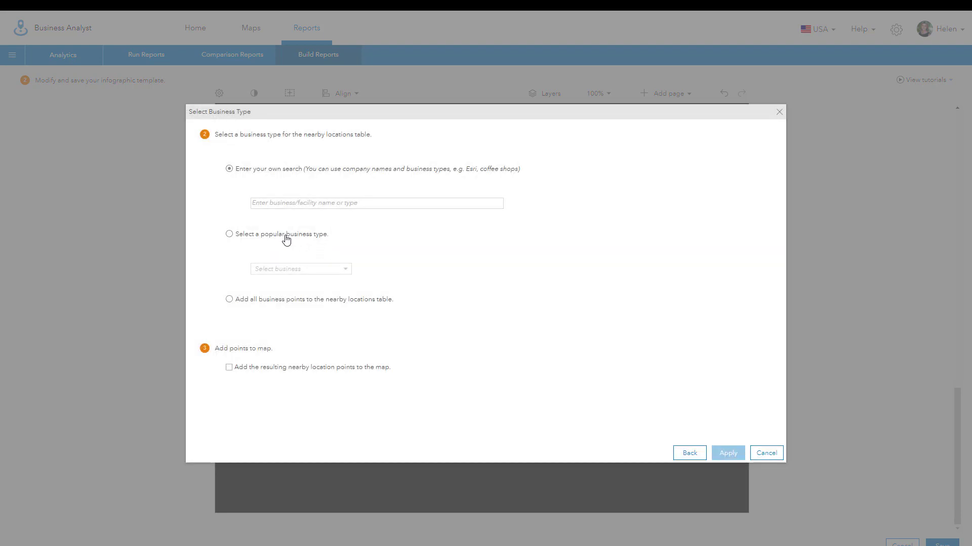
click(262, 237)
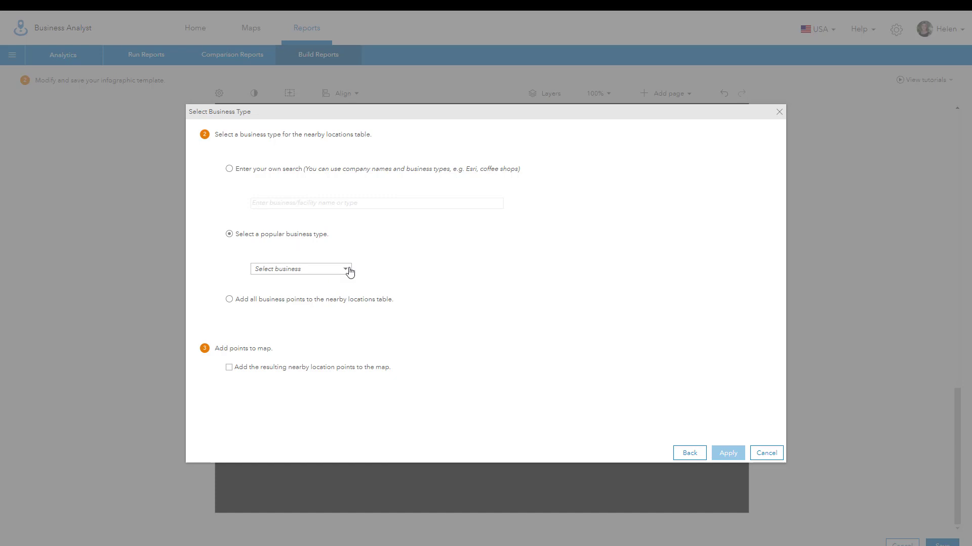
click(340, 272)
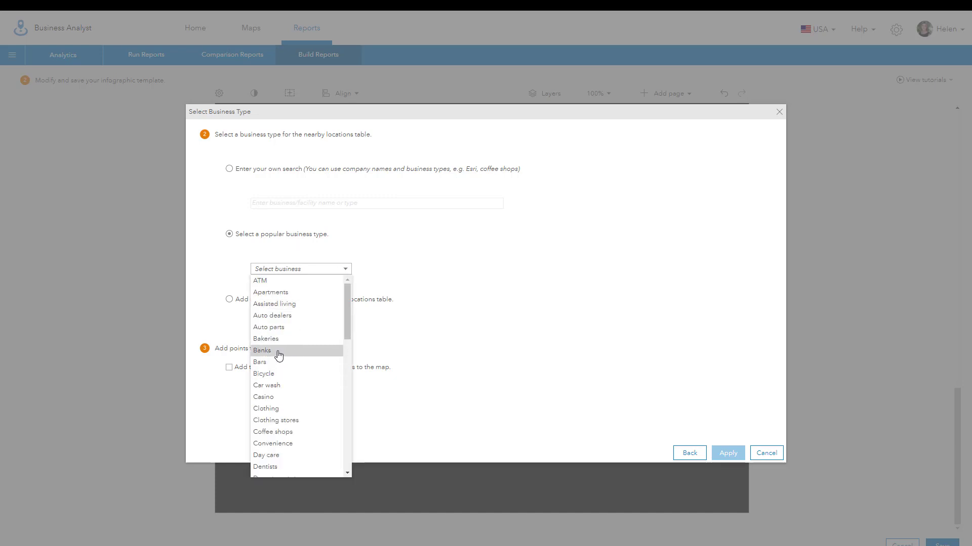
click(306, 351)
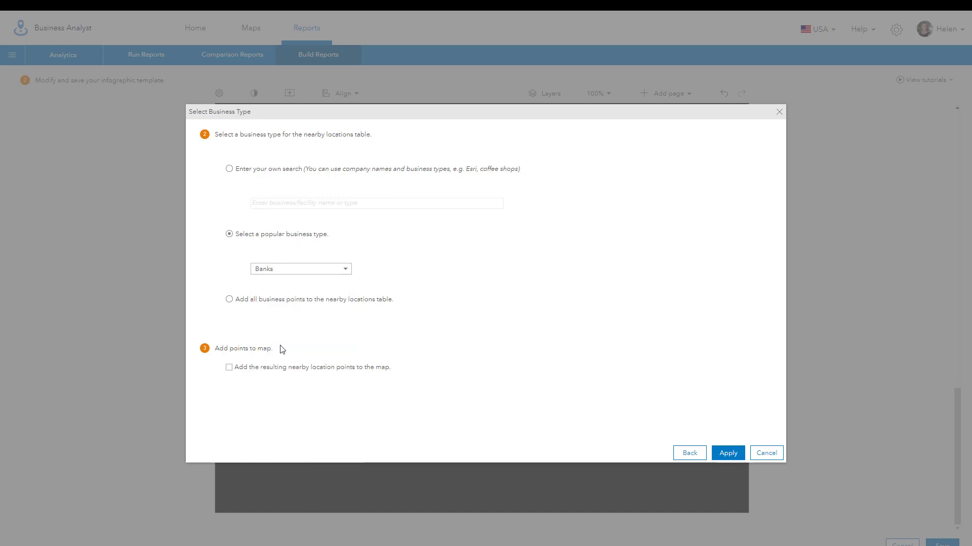
click(727, 453)
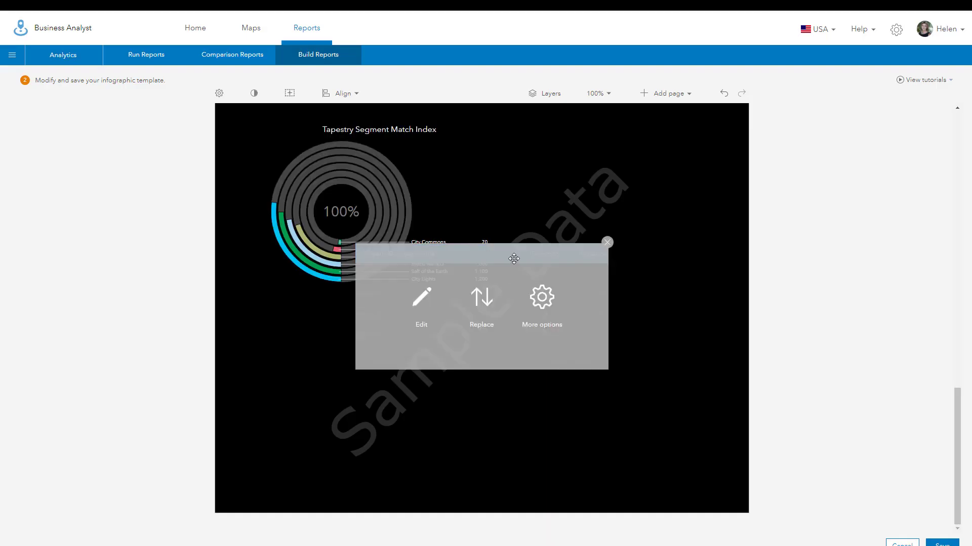
- Move the nearby banks panel below the ring chart and switch it to display as a summary count
drag(419, 237, 399, 333)
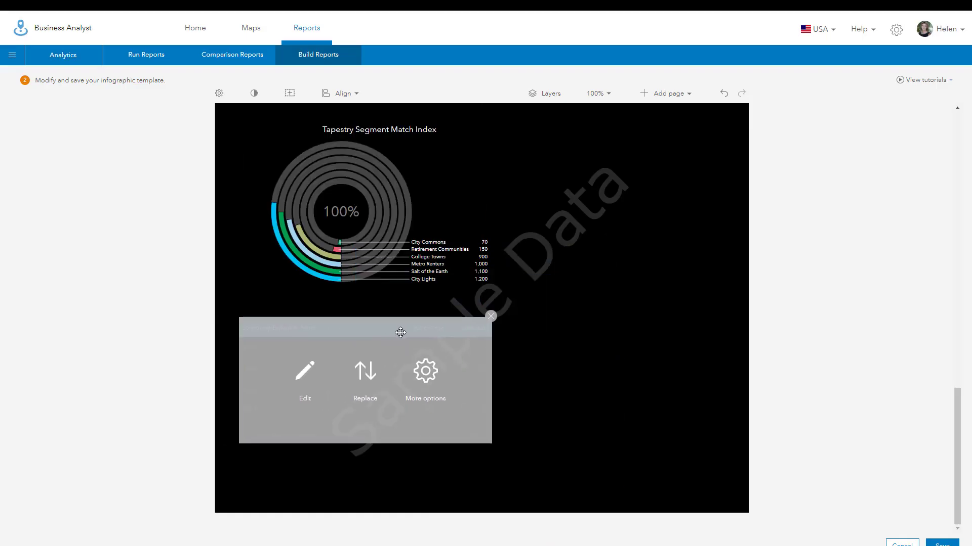
mouse_move(280, 330)
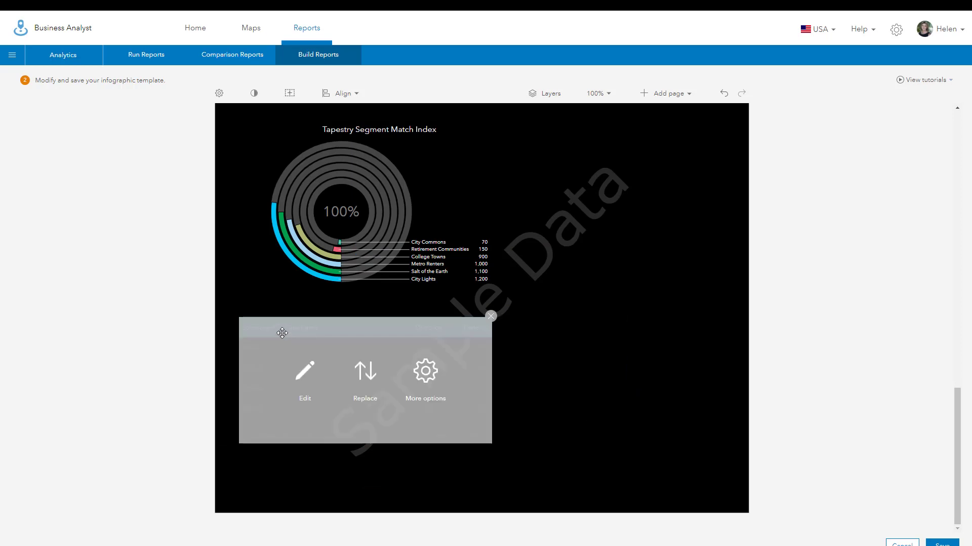
click(306, 372)
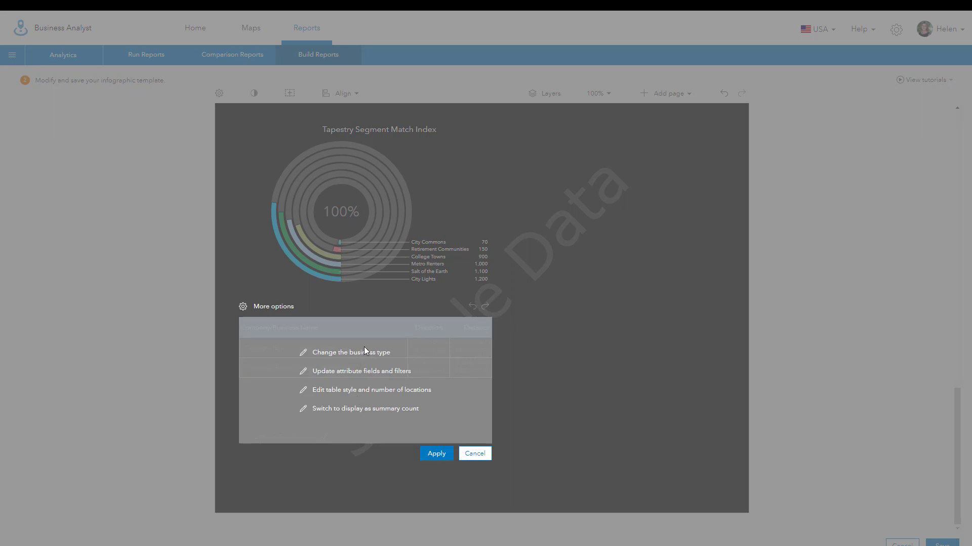
click(356, 410)
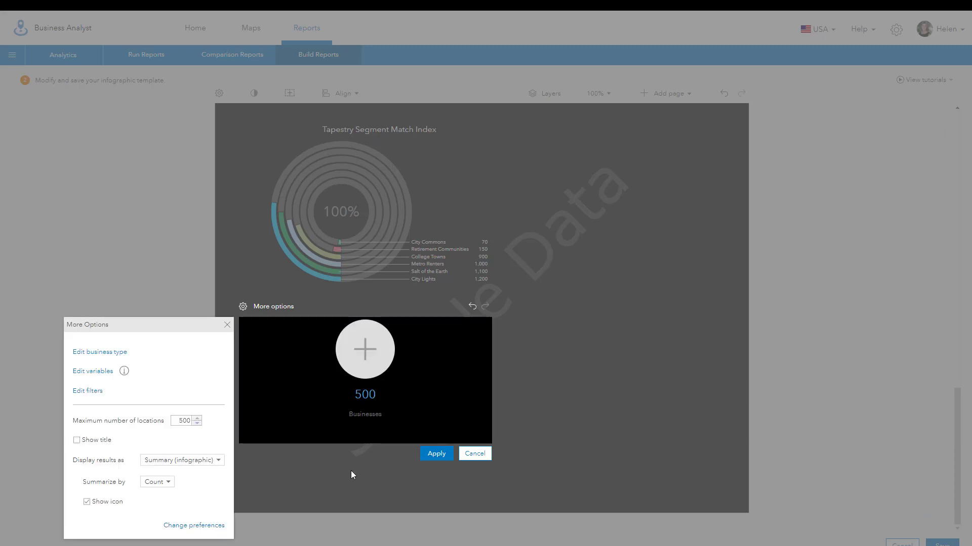
- Replace the summary panel's placeholder icon with the columned bank building from the Finance icons
click(360, 351)
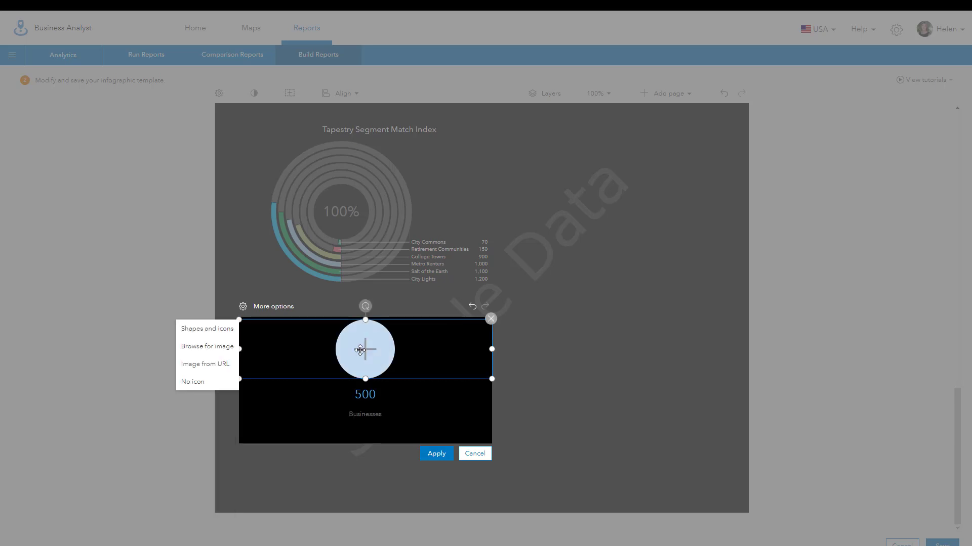
click(217, 334)
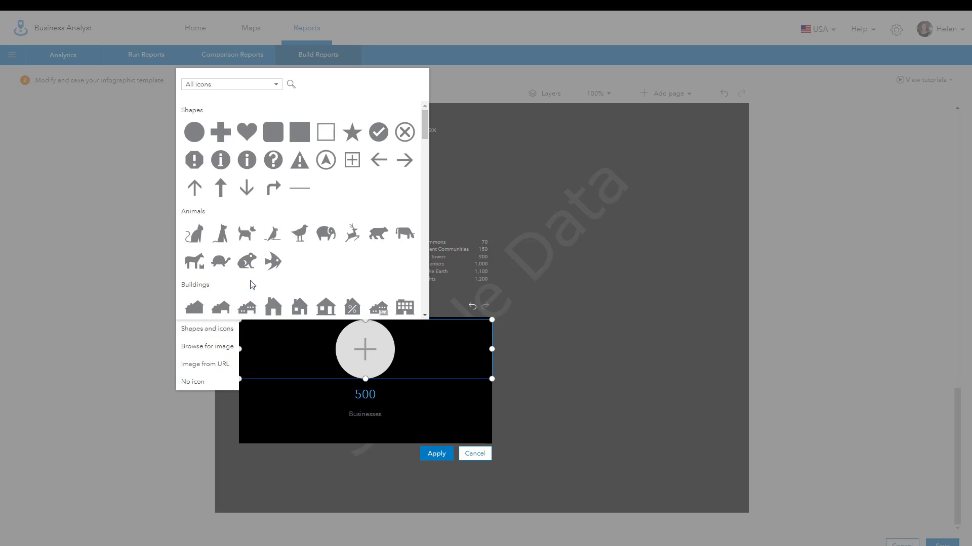
scroll(339, 191, down, 1)
scroll(342, 192, down, 2)
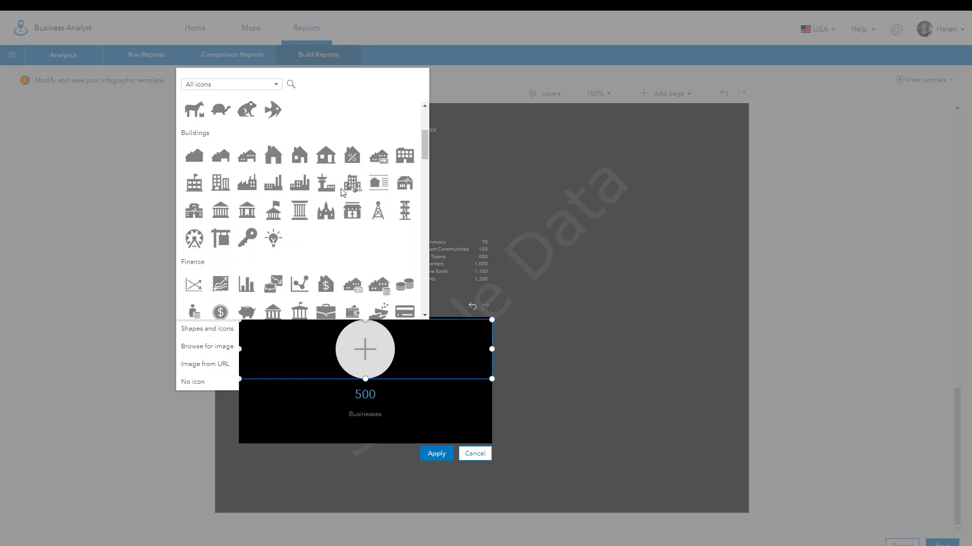
scroll(342, 192, down, 1)
scroll(342, 193, down, 1)
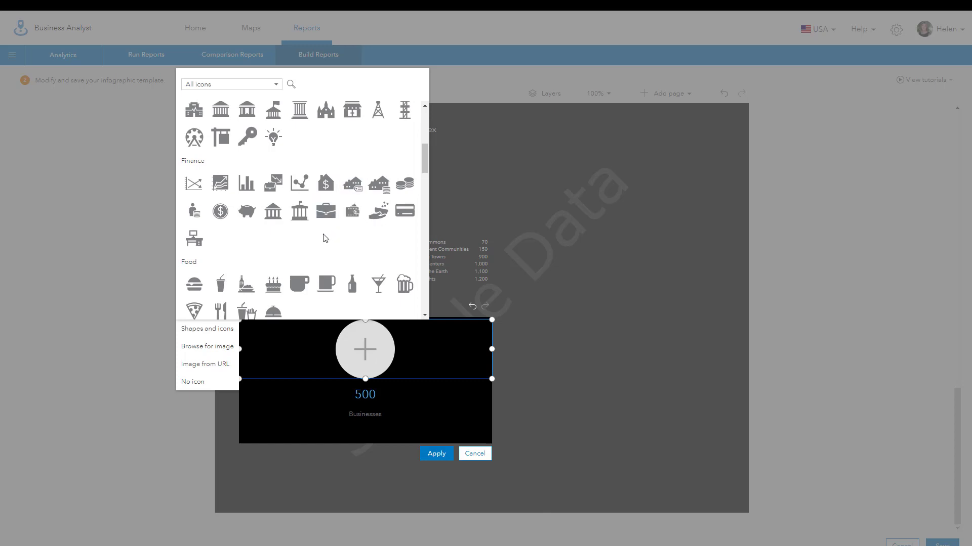
click(274, 217)
- Format the count number under the bank icon as bold with font size 48
mouse_move(443, 398)
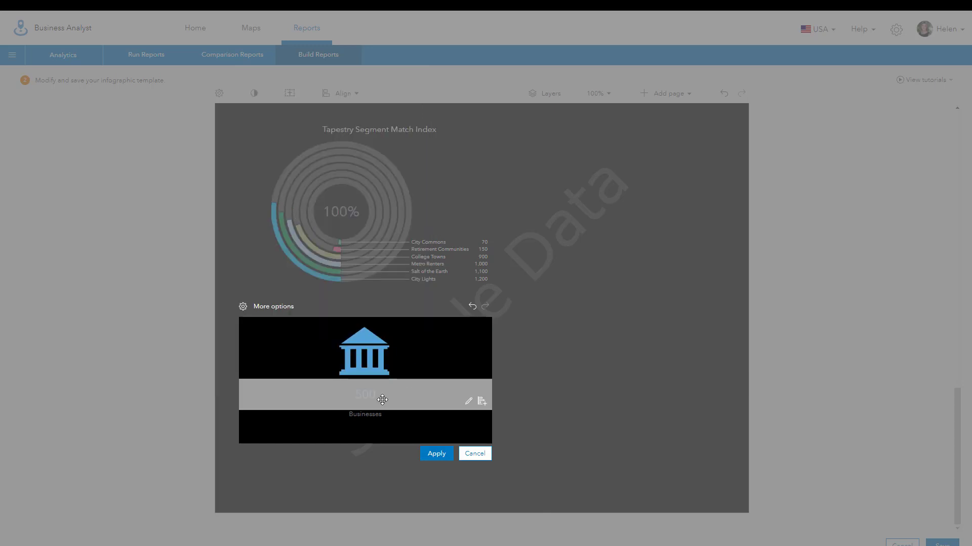
click(469, 403)
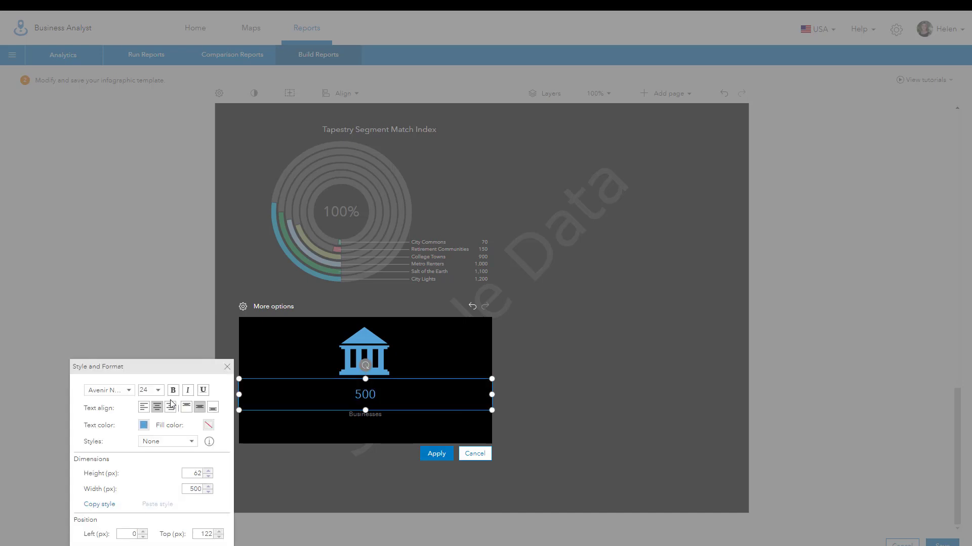
click(173, 390)
click(158, 392)
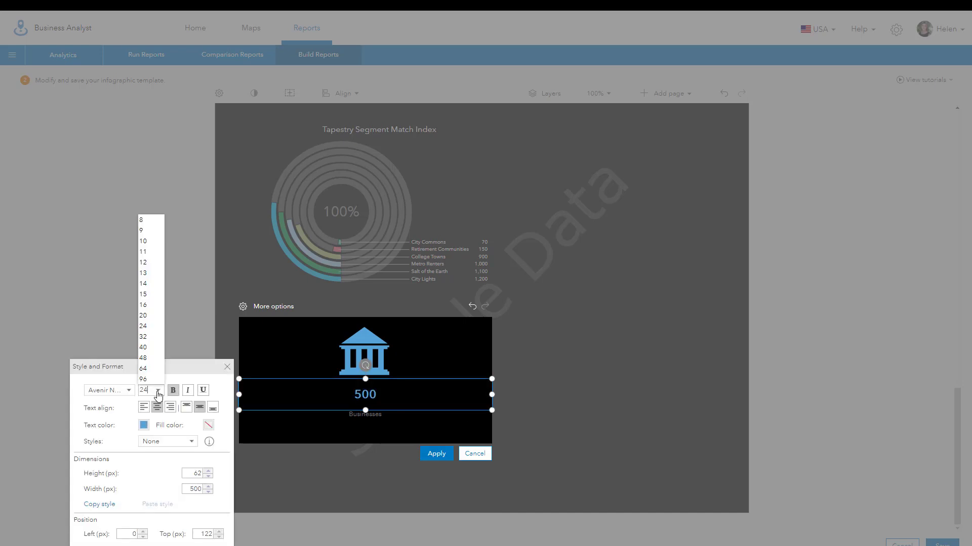
click(146, 360)
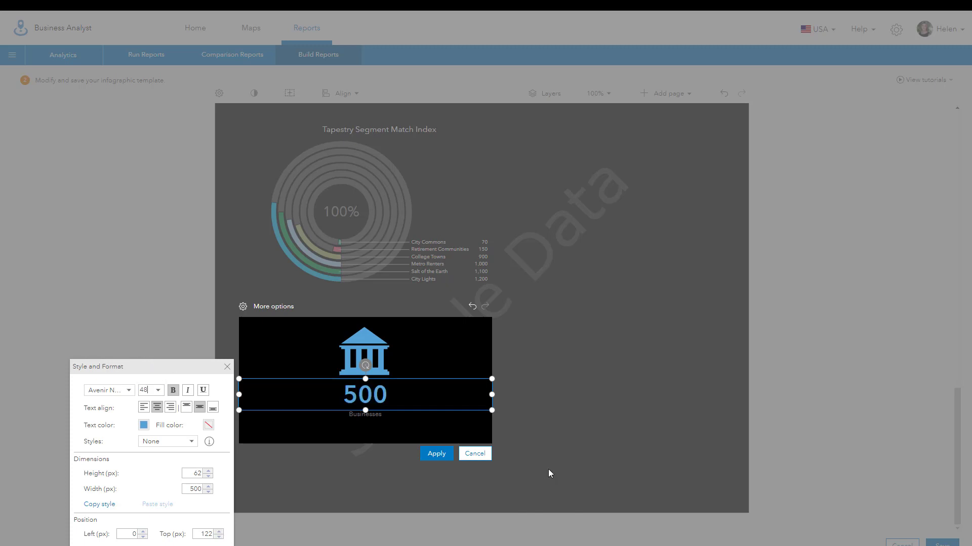
- Change the label below the count from Businesses to Banks and apply the panel edits
click(366, 433)
double_click(366, 430)
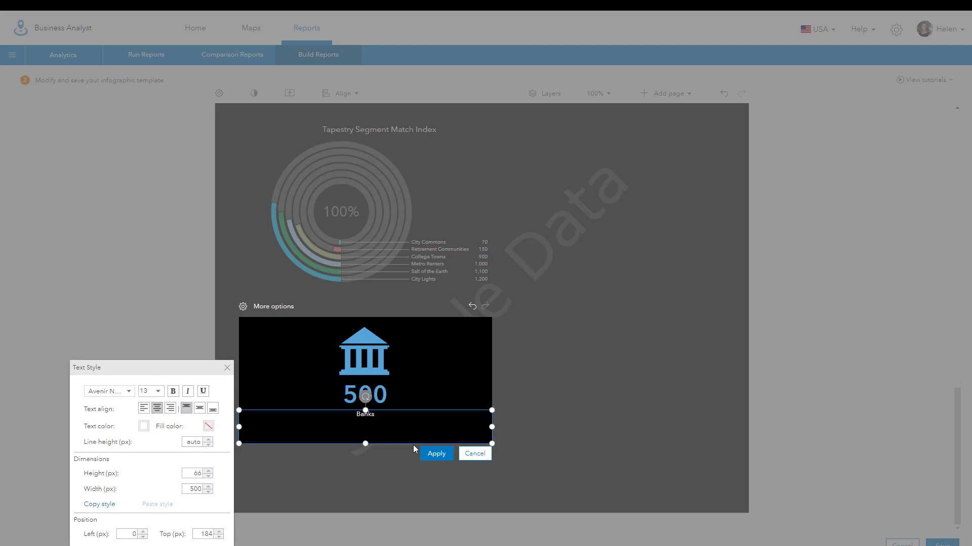
click(365, 414)
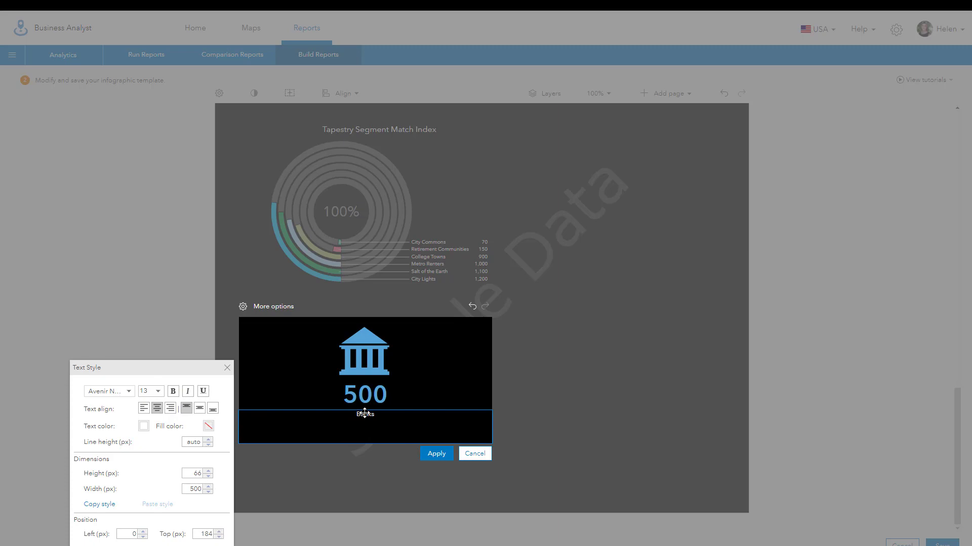
click(436, 454)
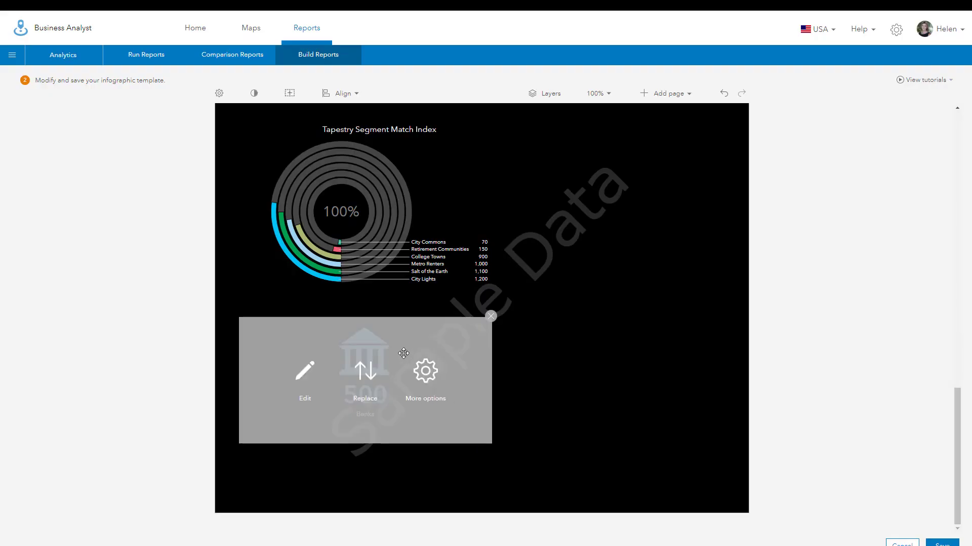
- Save the infographic template under the title 10 New Features, replacing the existing version
click(937, 544)
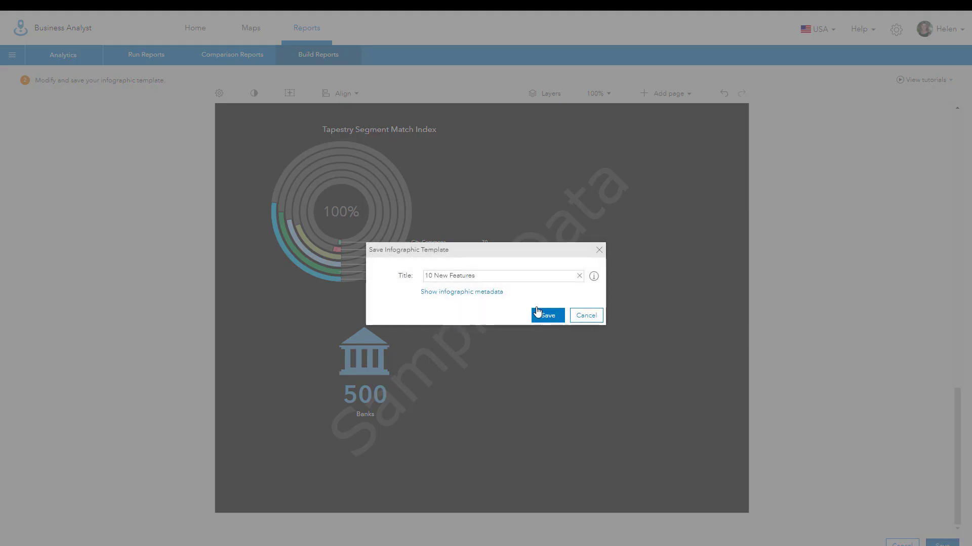
click(548, 315)
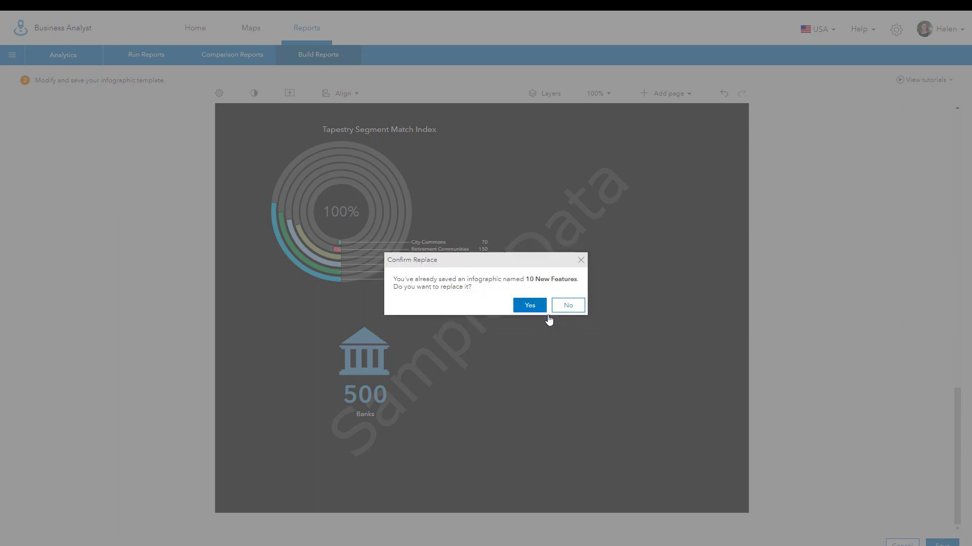
click(527, 306)
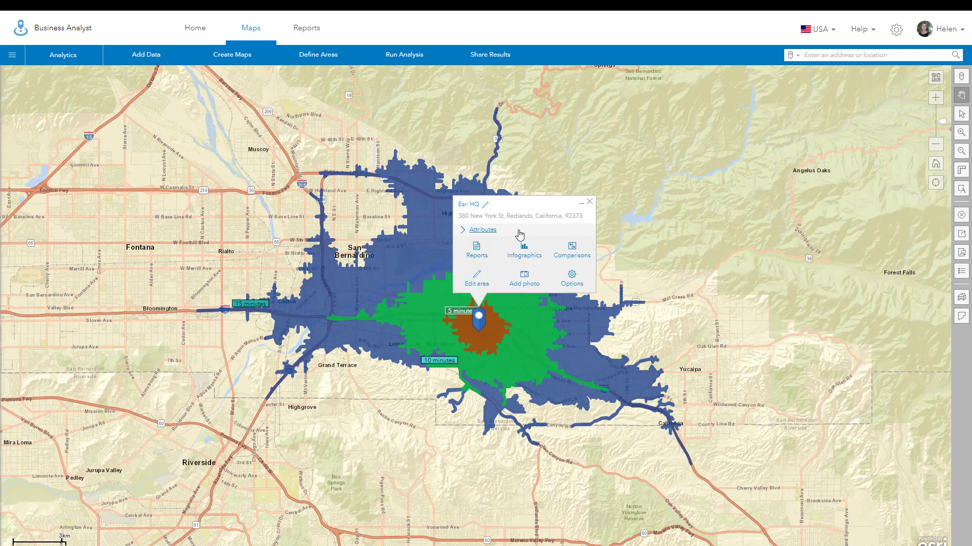
- Run the 10 New Features infographic for the Esri HQ site and examine the charts on pages 1 to 3
click(521, 256)
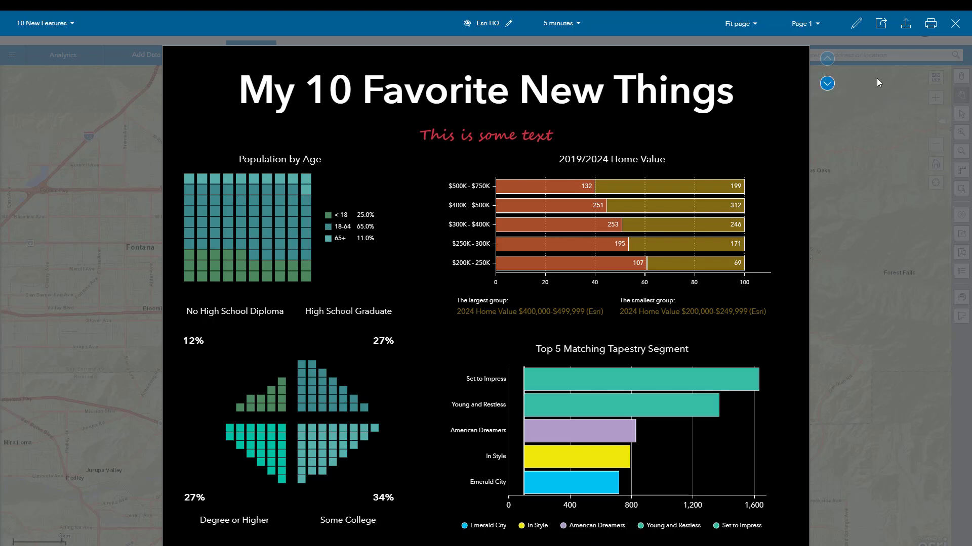
mouse_move(561, 466)
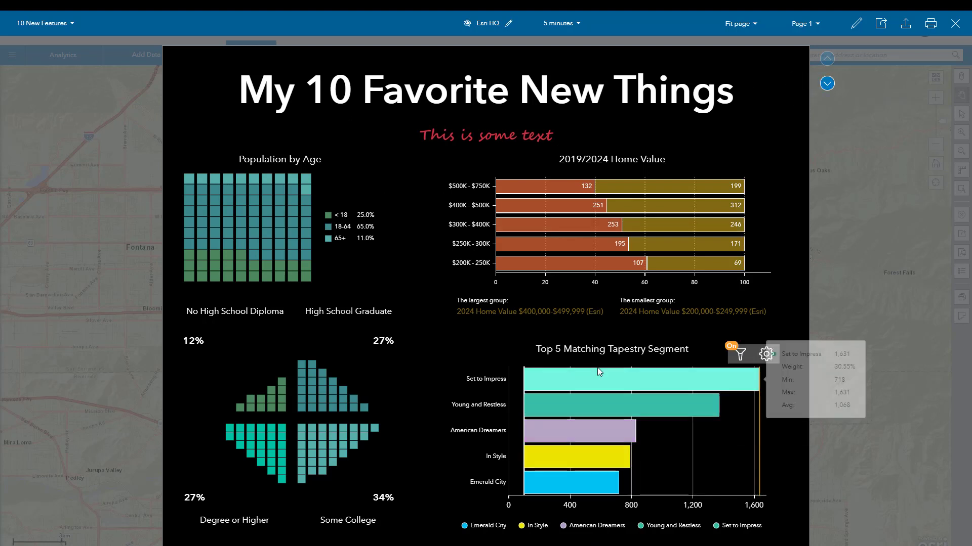
mouse_move(590, 489)
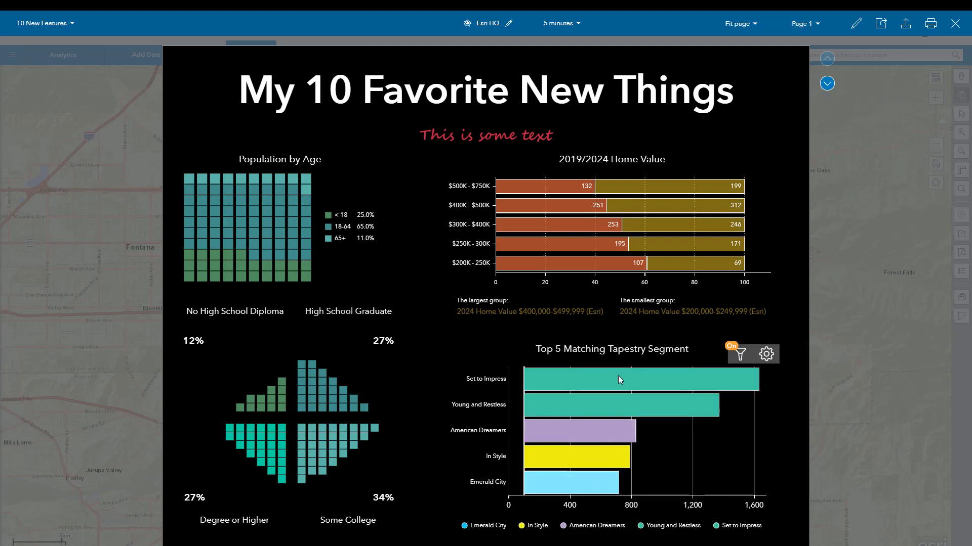
click(826, 84)
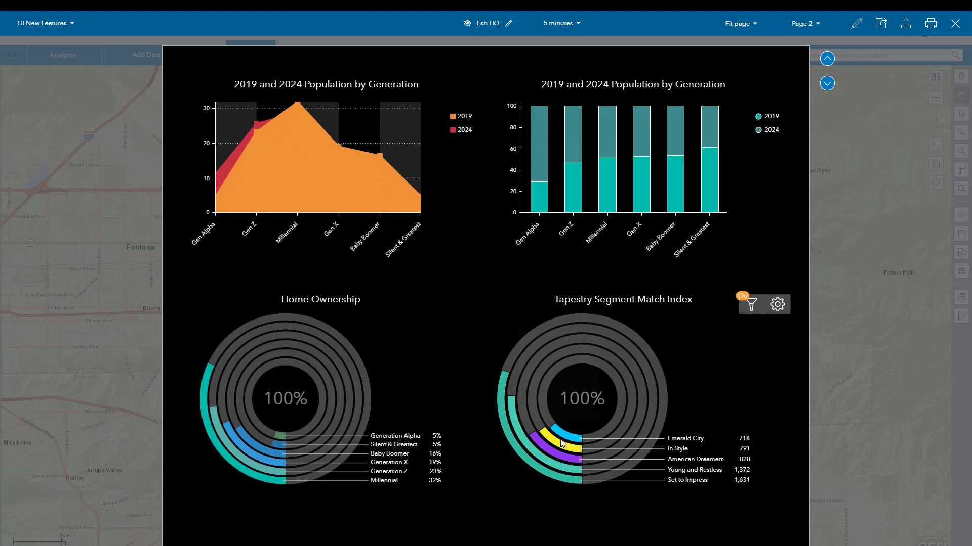
mouse_move(538, 471)
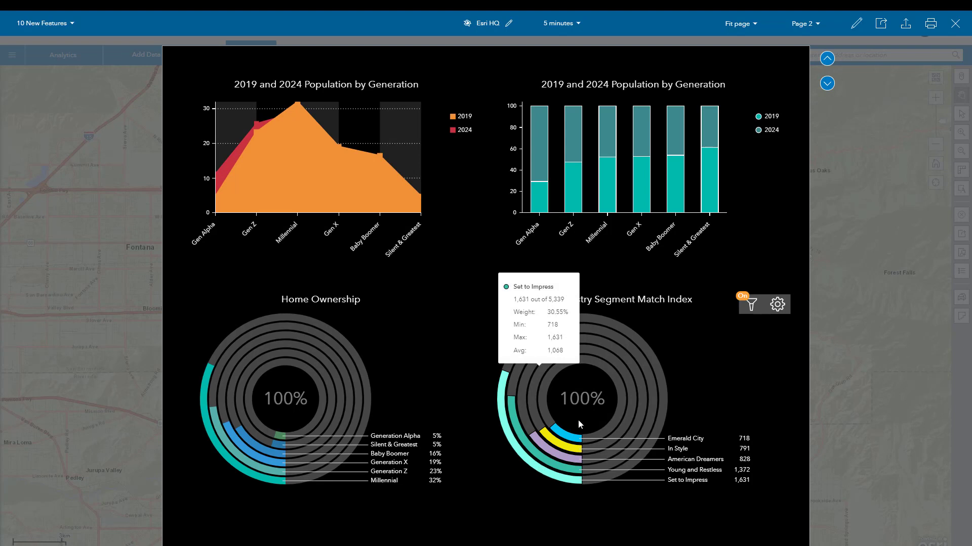
click(825, 81)
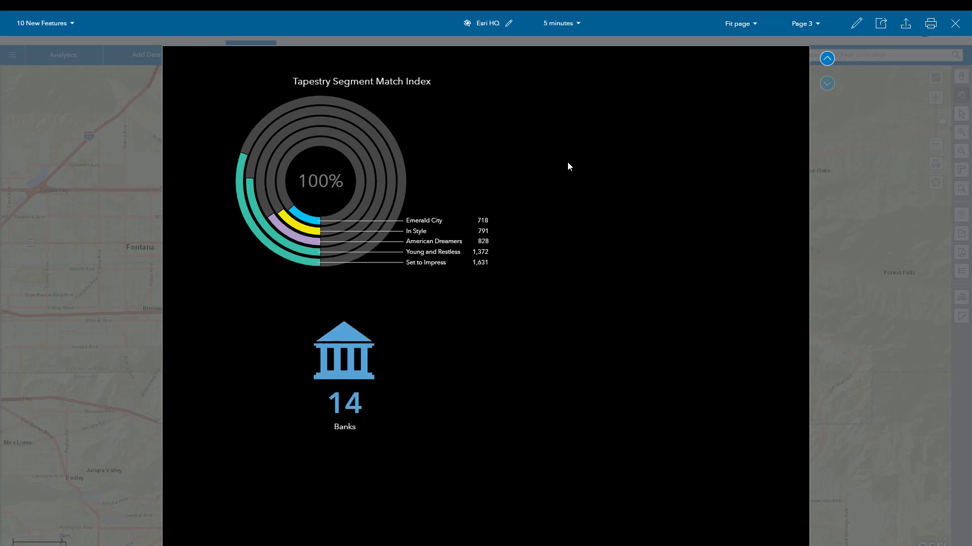
- Compare the page 3 results for the 10 minutes and 15 minutes areas, ending on 15 minutes
click(576, 24)
click(568, 61)
click(576, 24)
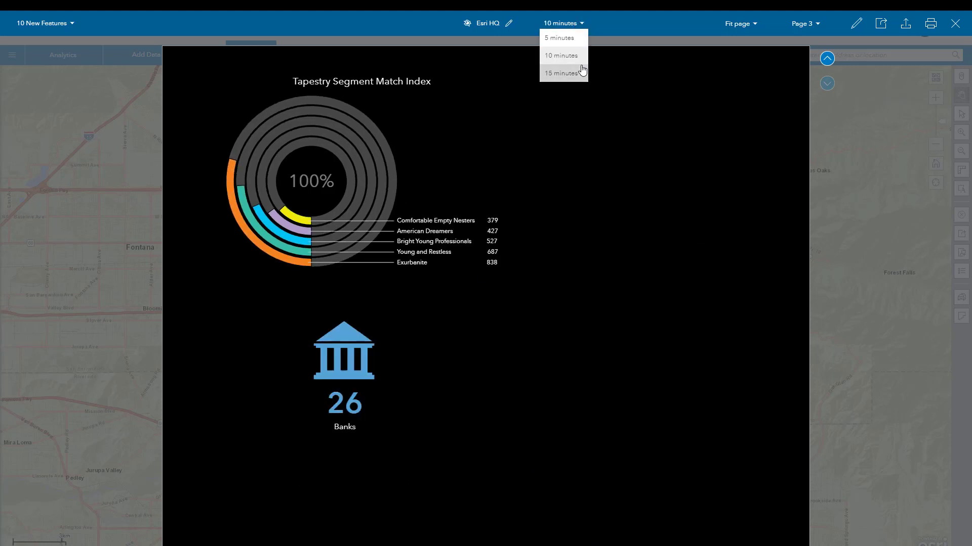
click(580, 74)
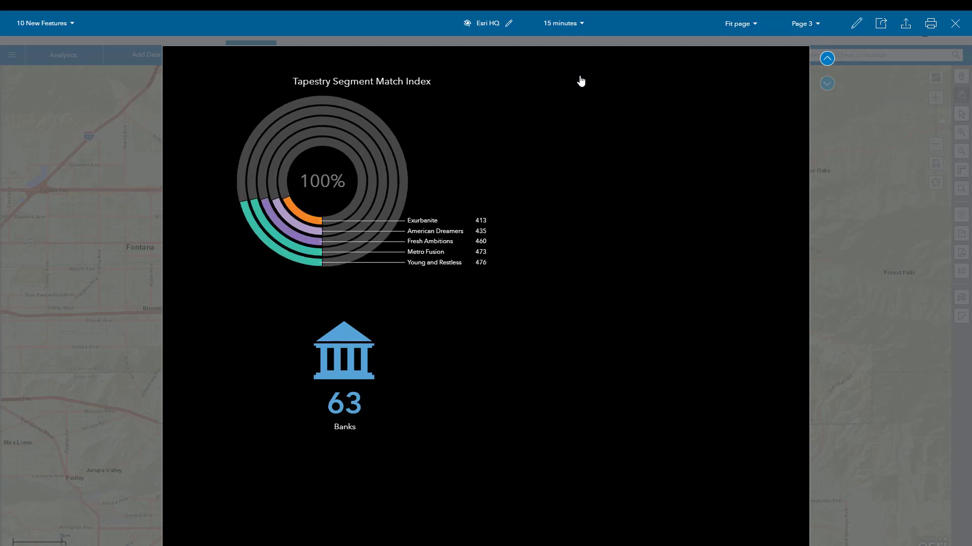